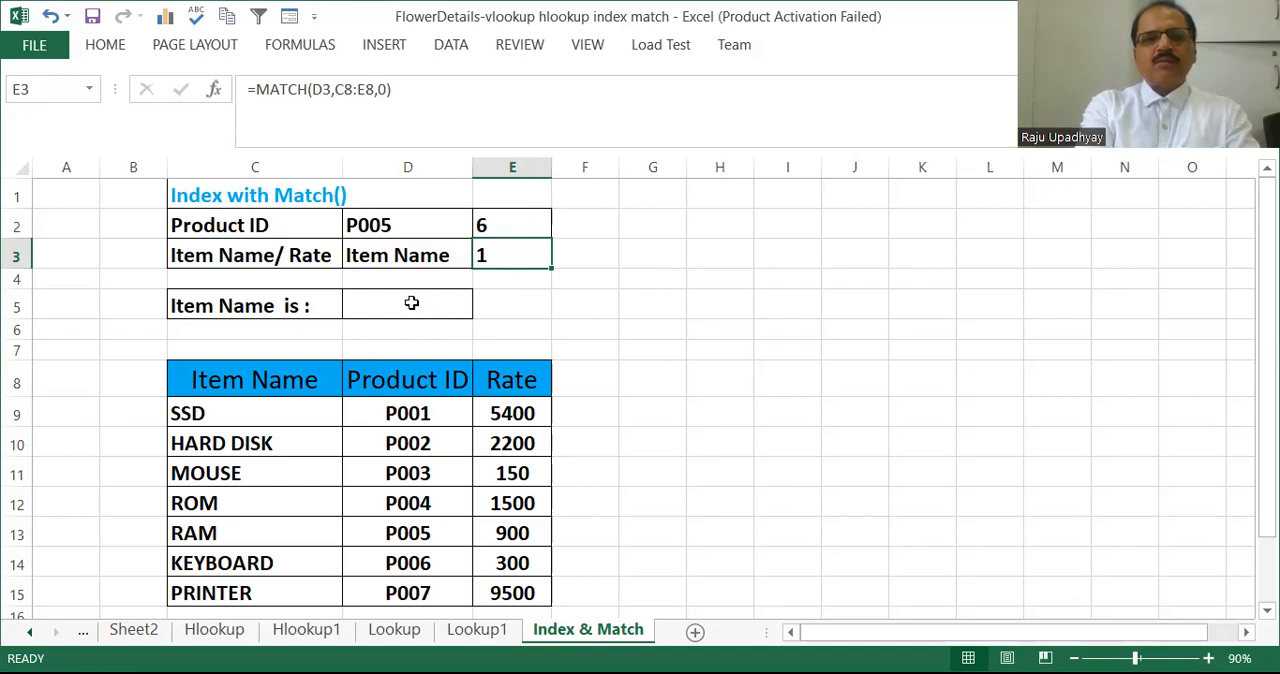
Start an INDEX formula in cell D5 with the product table's data range C9:E15 as its array.
click(411, 303)
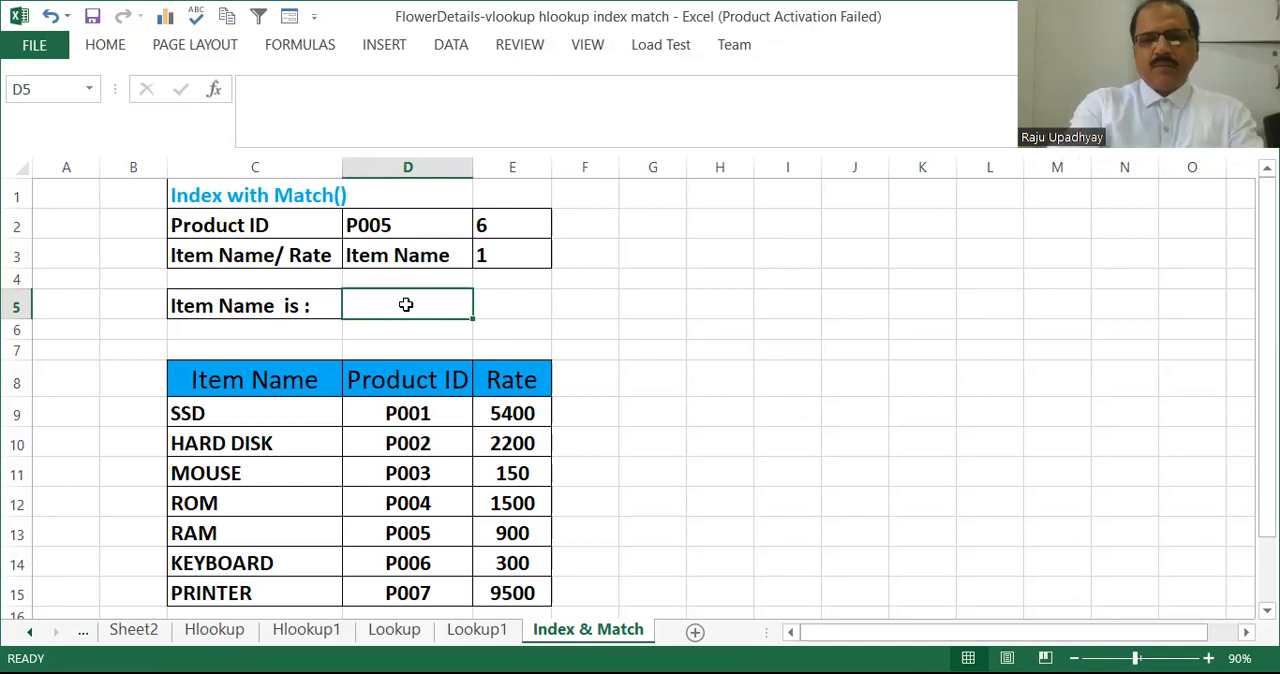
text(=)
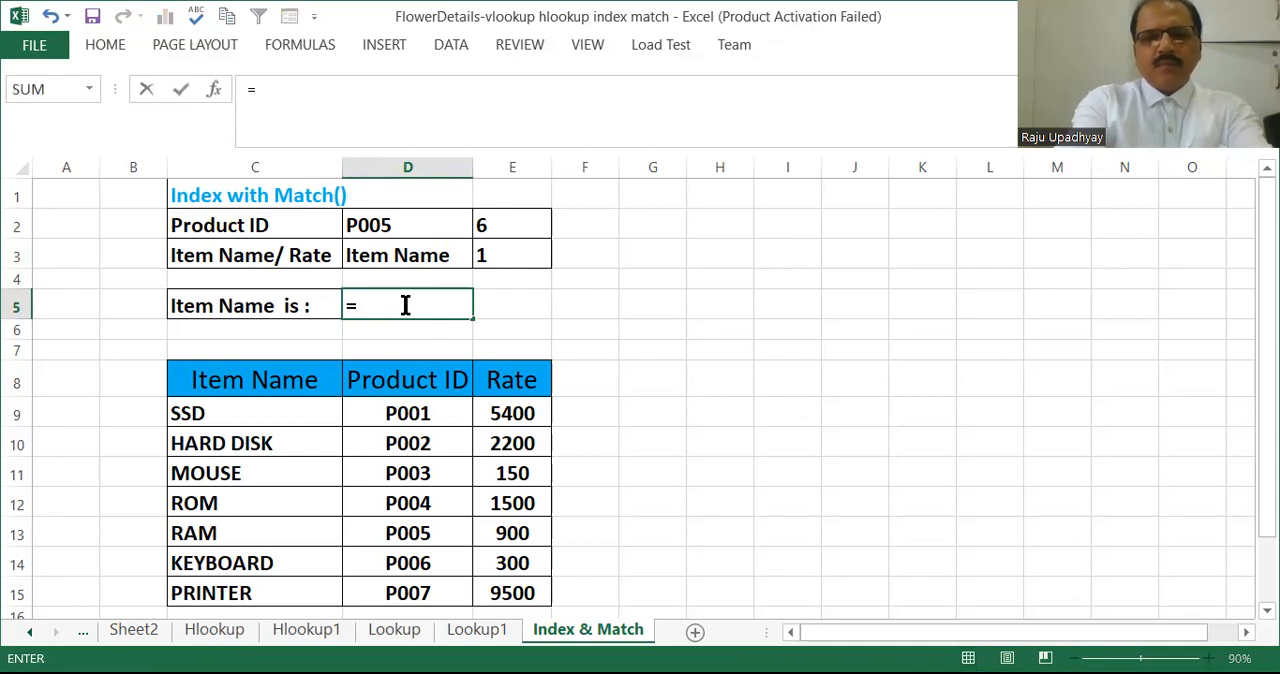
text(index)
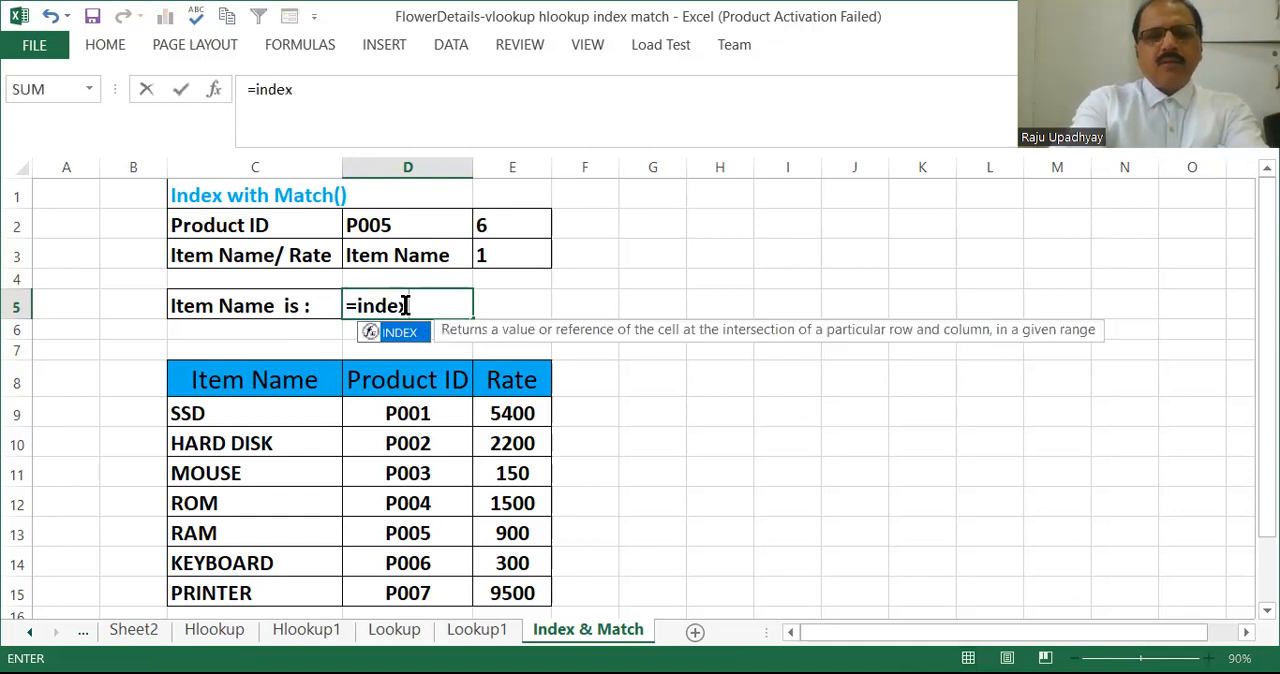
key(BackSpace)
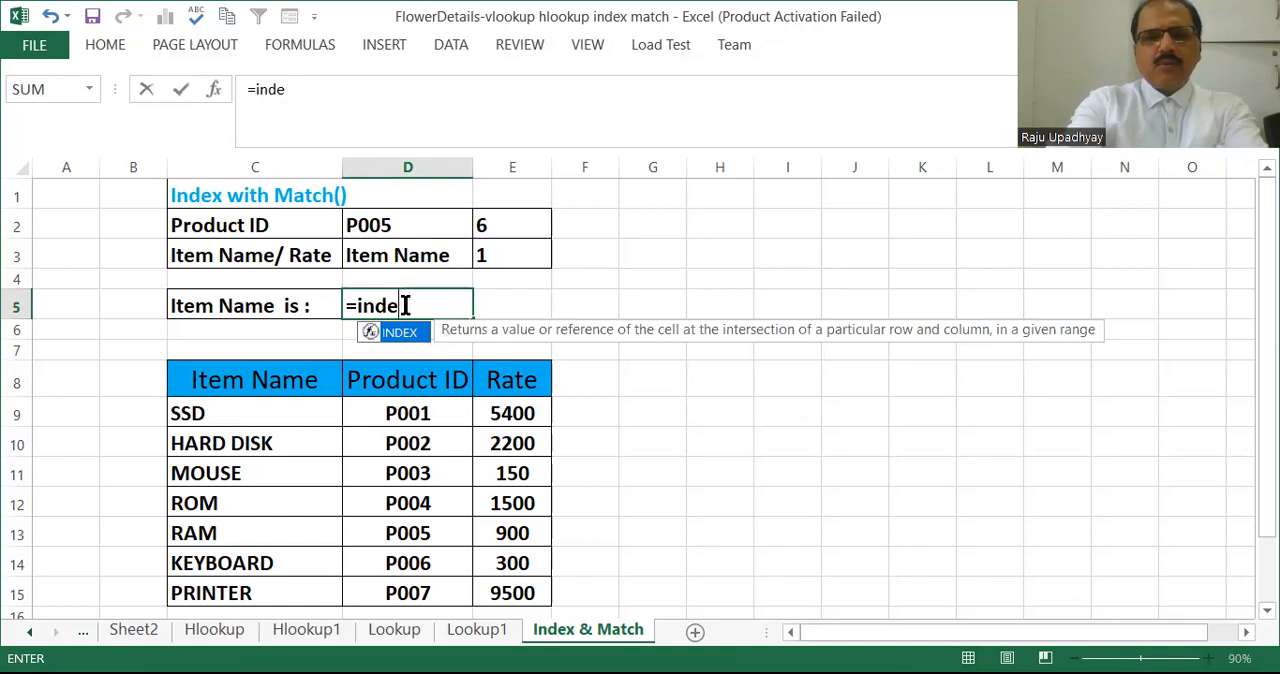
key(BackSpace)
key(BackSpace)
key(BackSpace)
key(BackSpace)
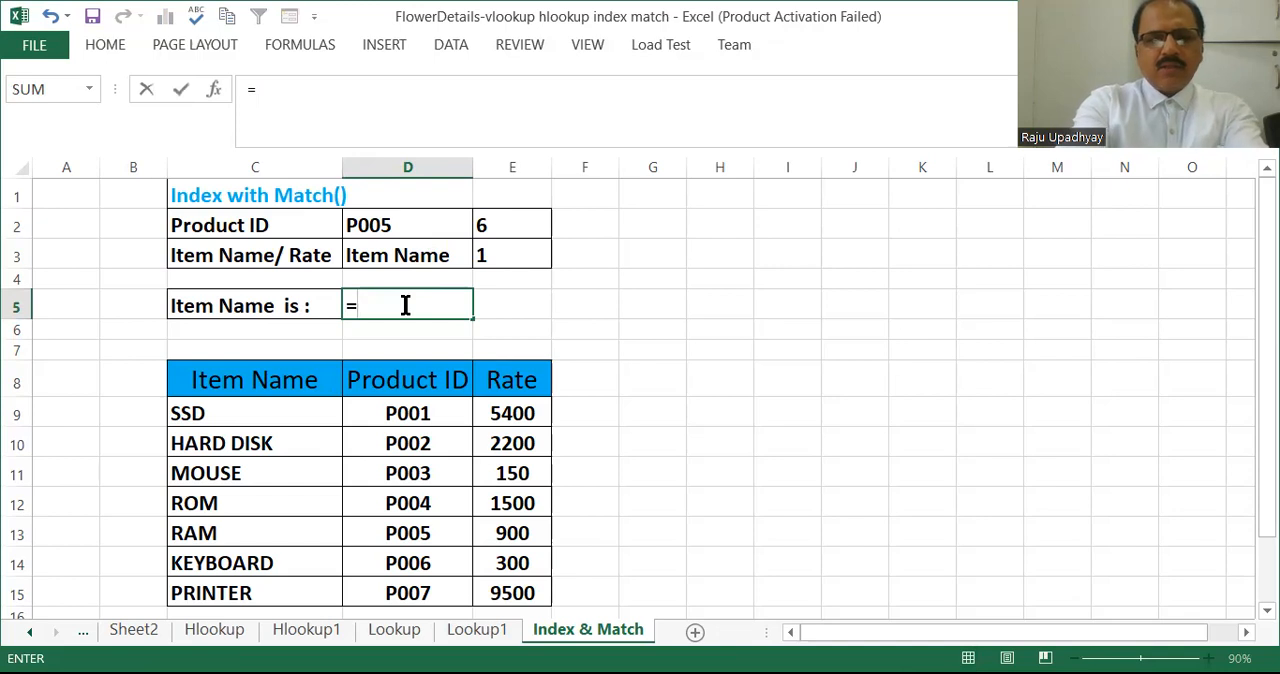
text(INDEX)
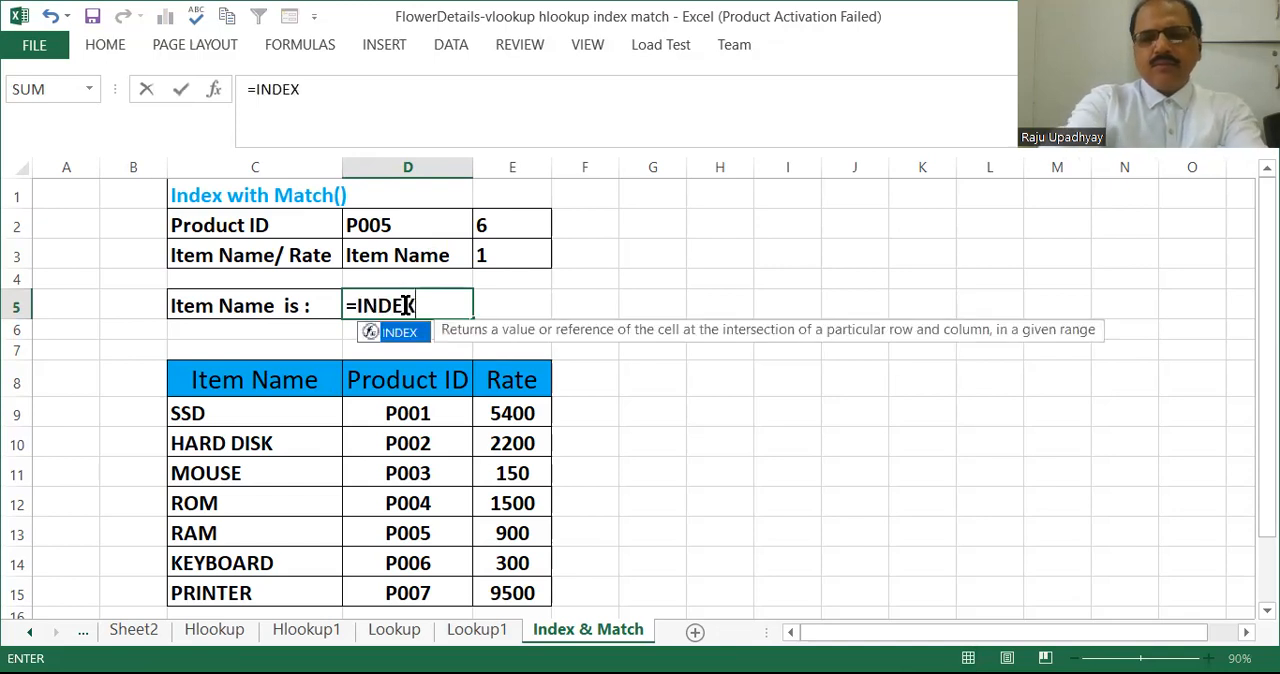
text(()
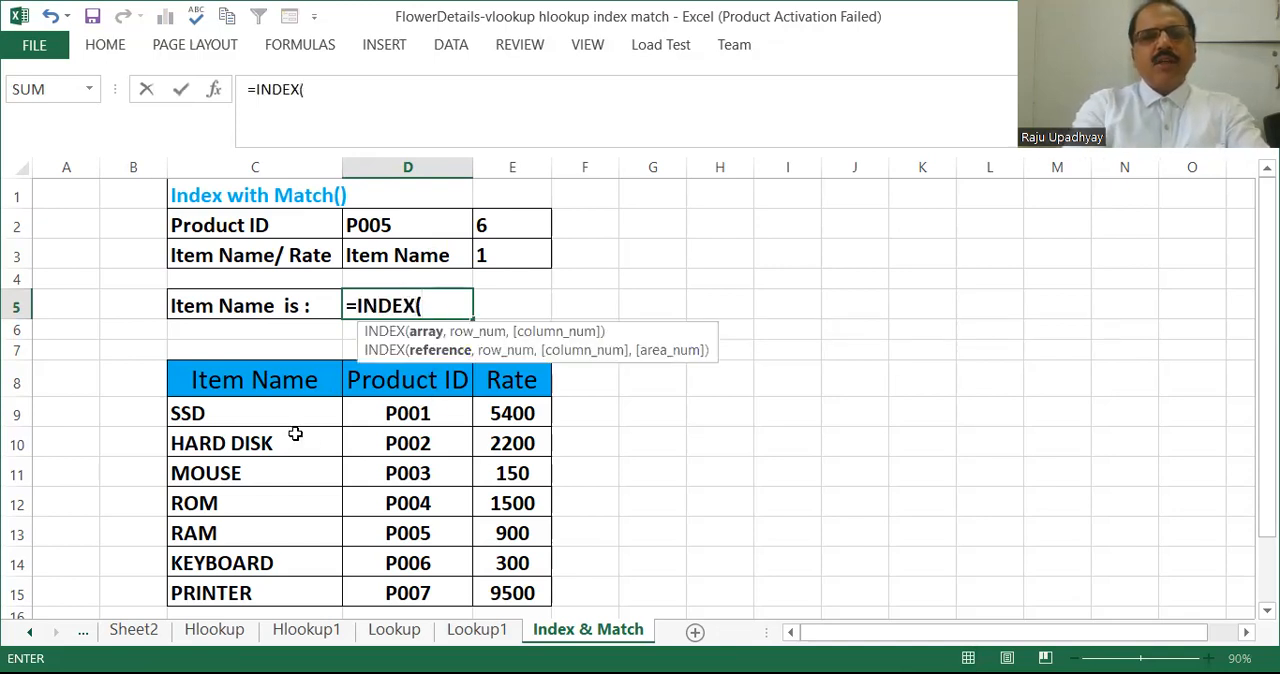
drag(202, 413, 400, 414)
drag(510, 540, 510, 592)
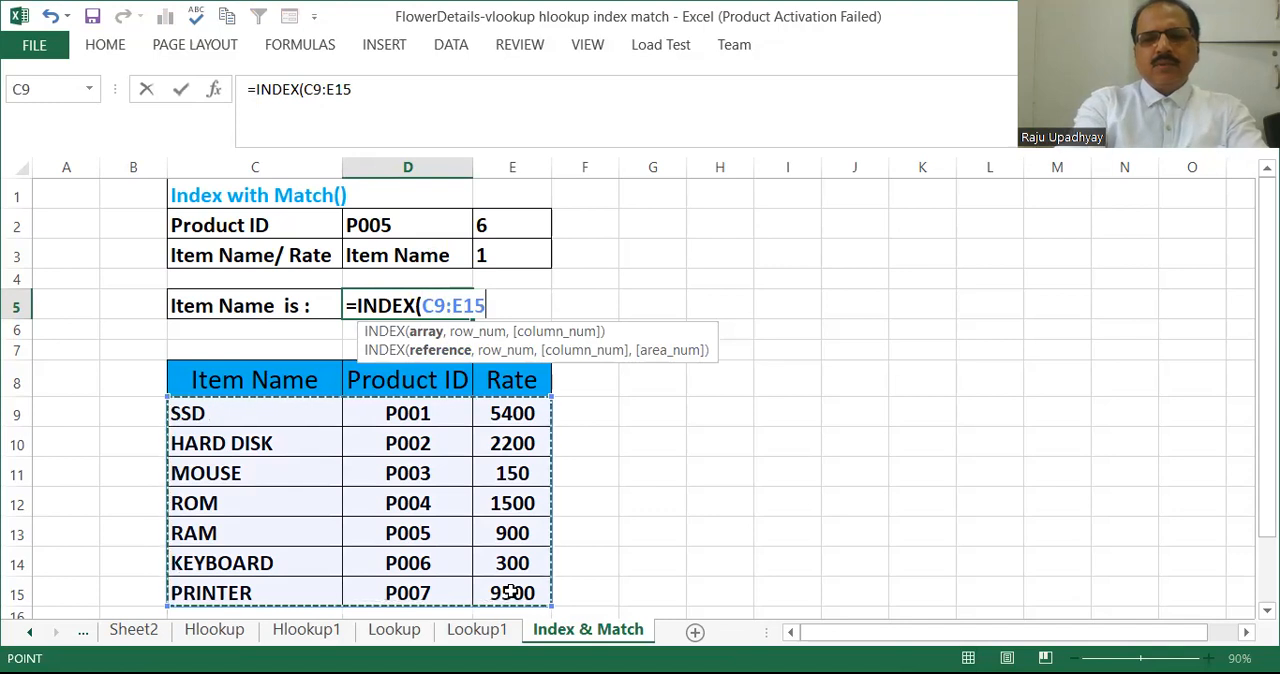
text(,)
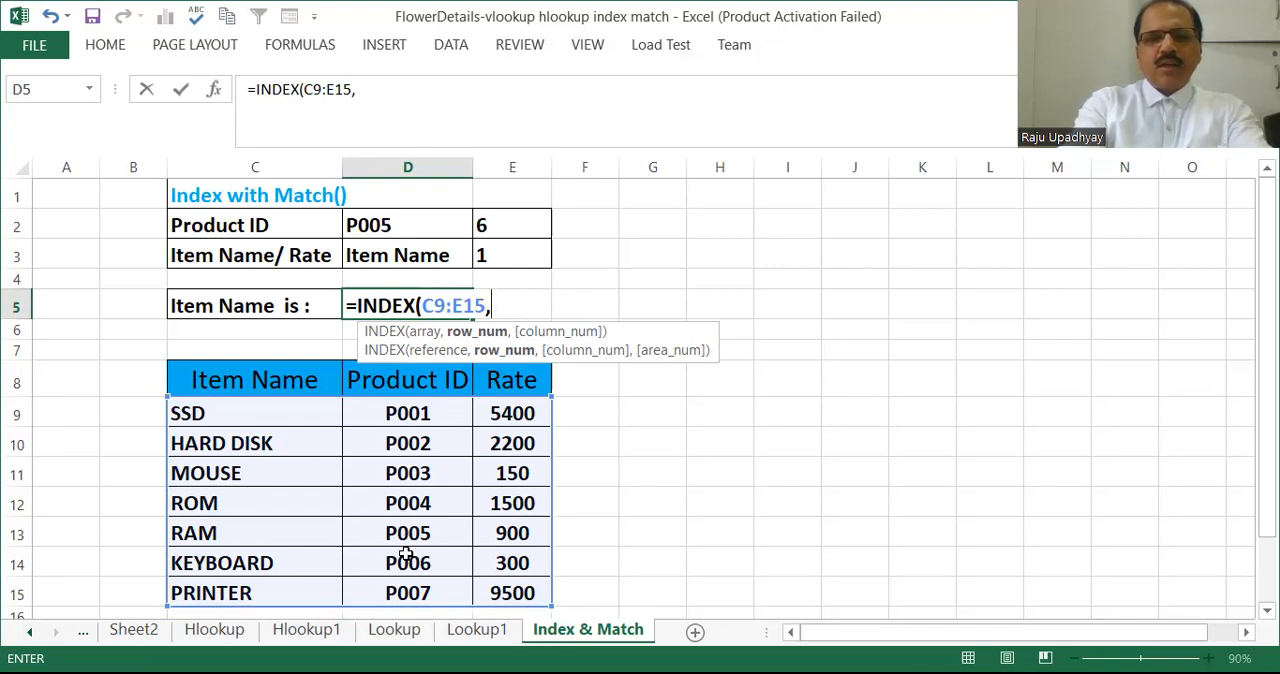
Add MATCH(D2,D9:D15,0) as the INDEX formula's row number, looking up the product ID with an exact match.
text(MATCH)
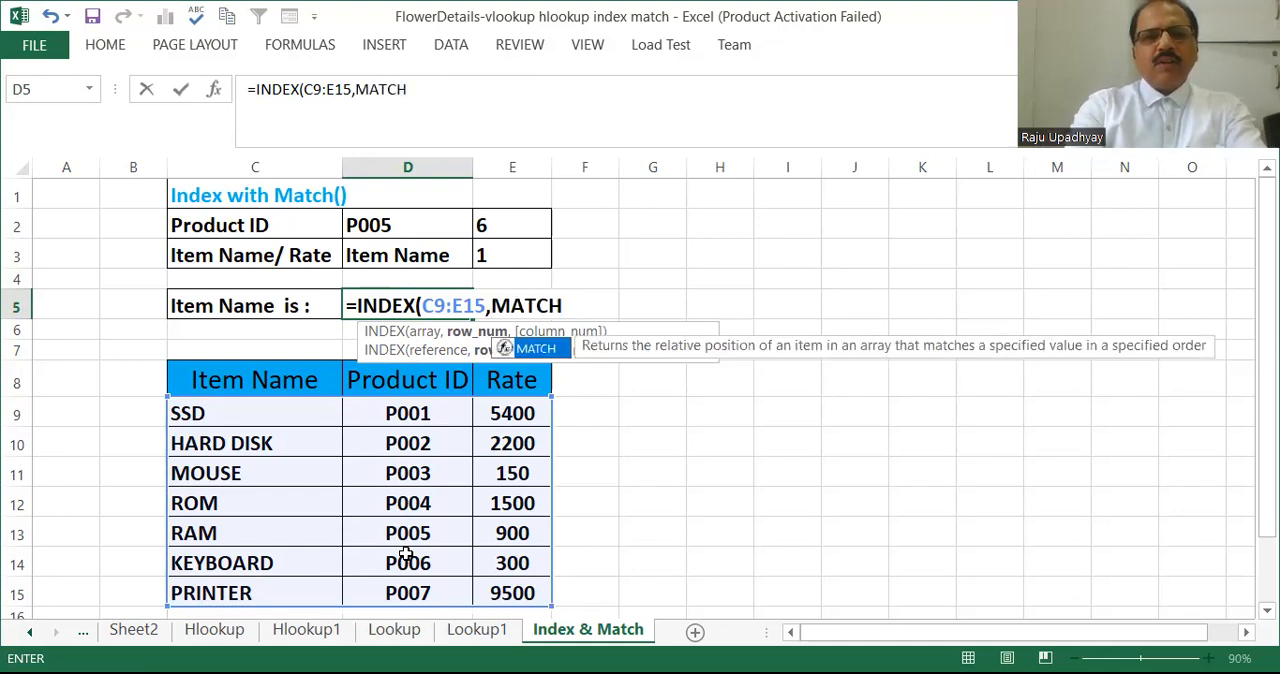
text(()
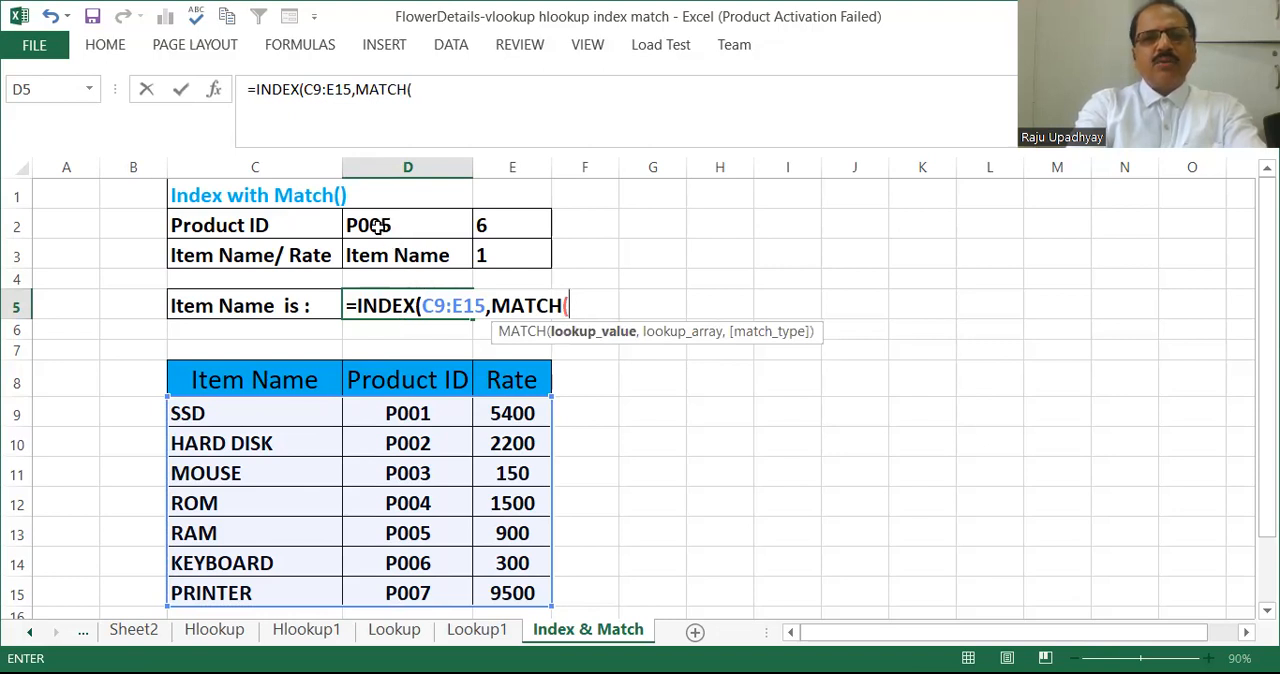
click(377, 227)
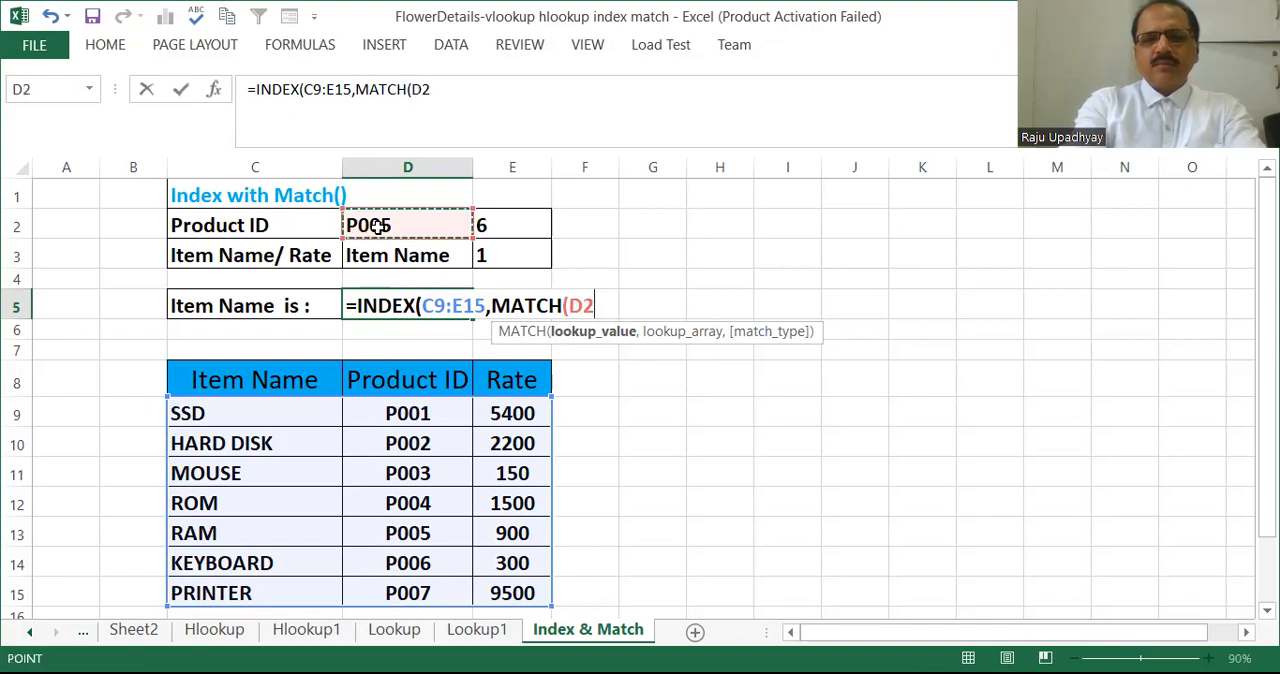
text(,)
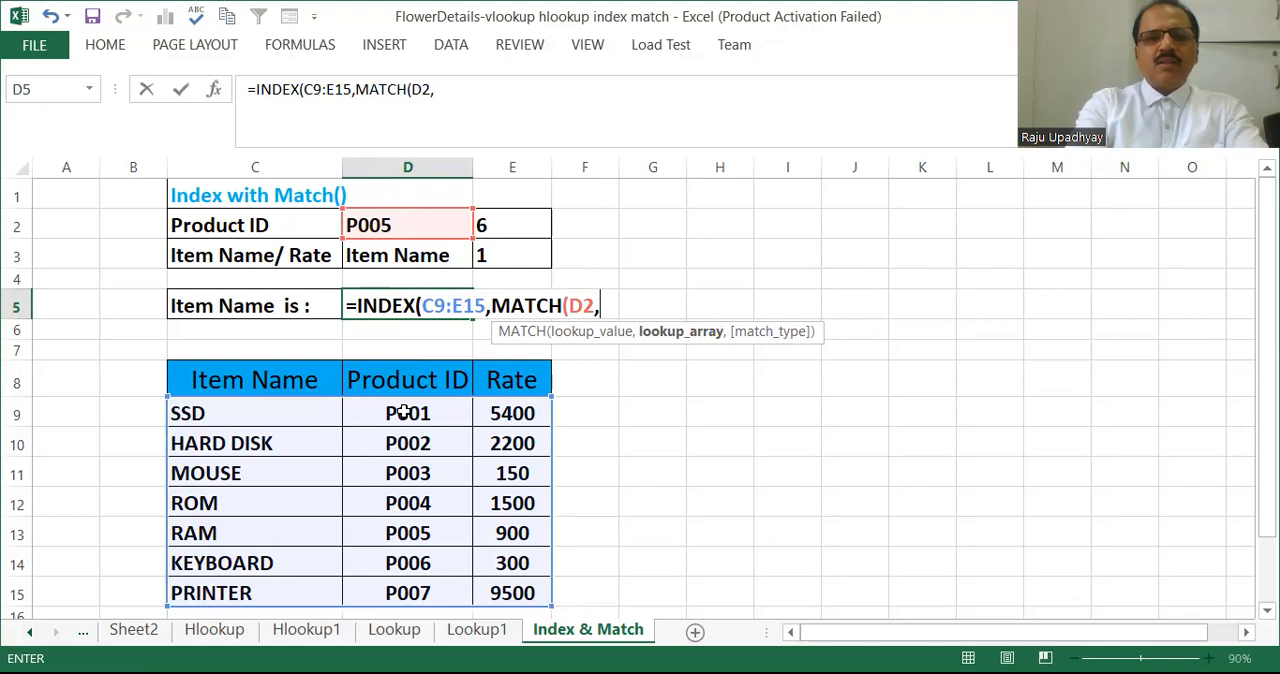
click(403, 413)
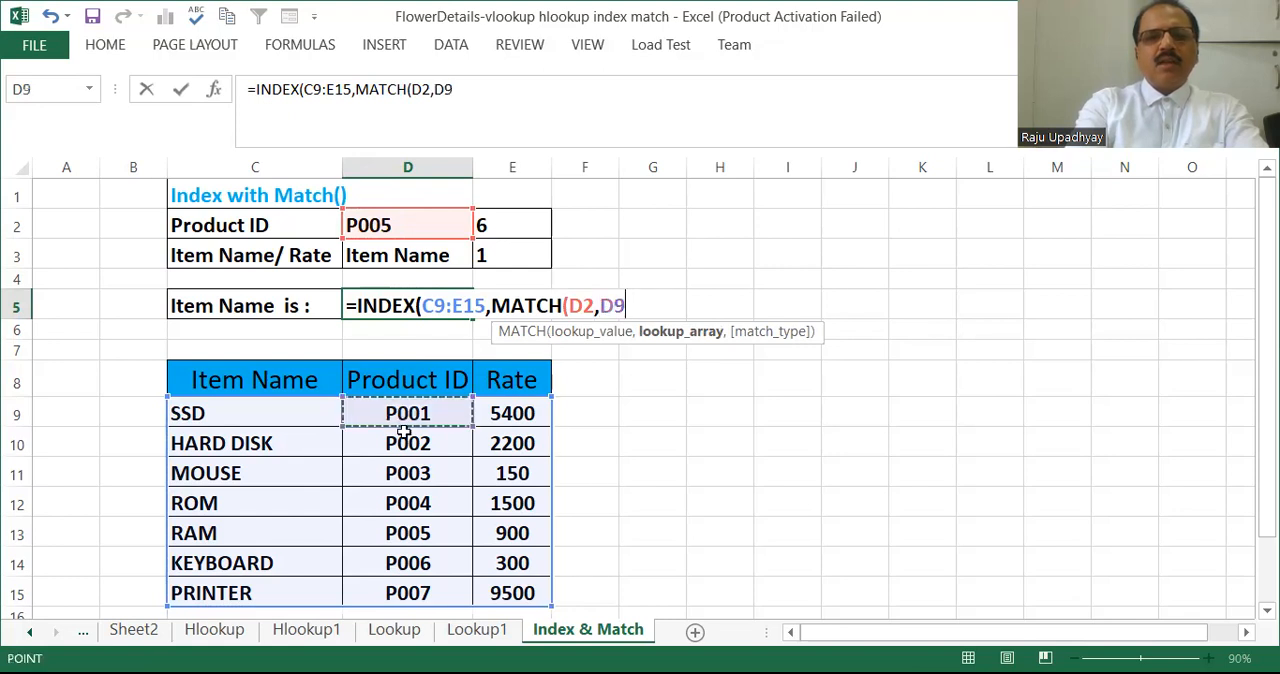
shift+click(400, 593)
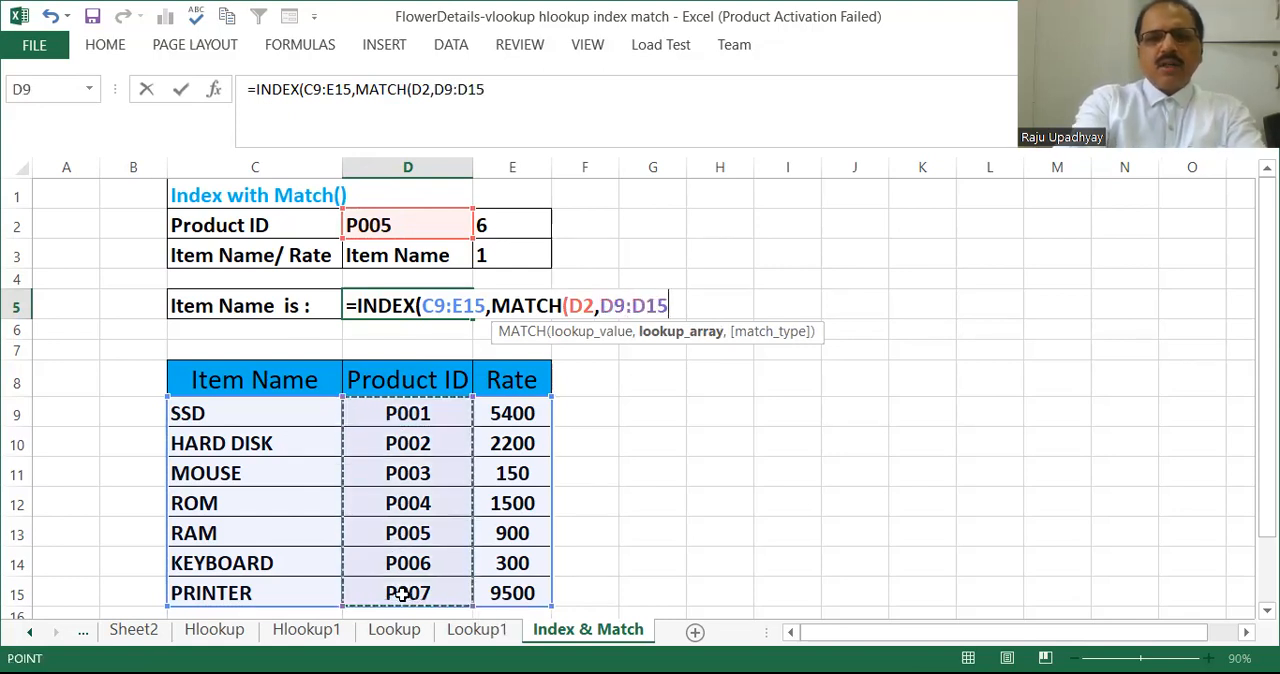
text(,)
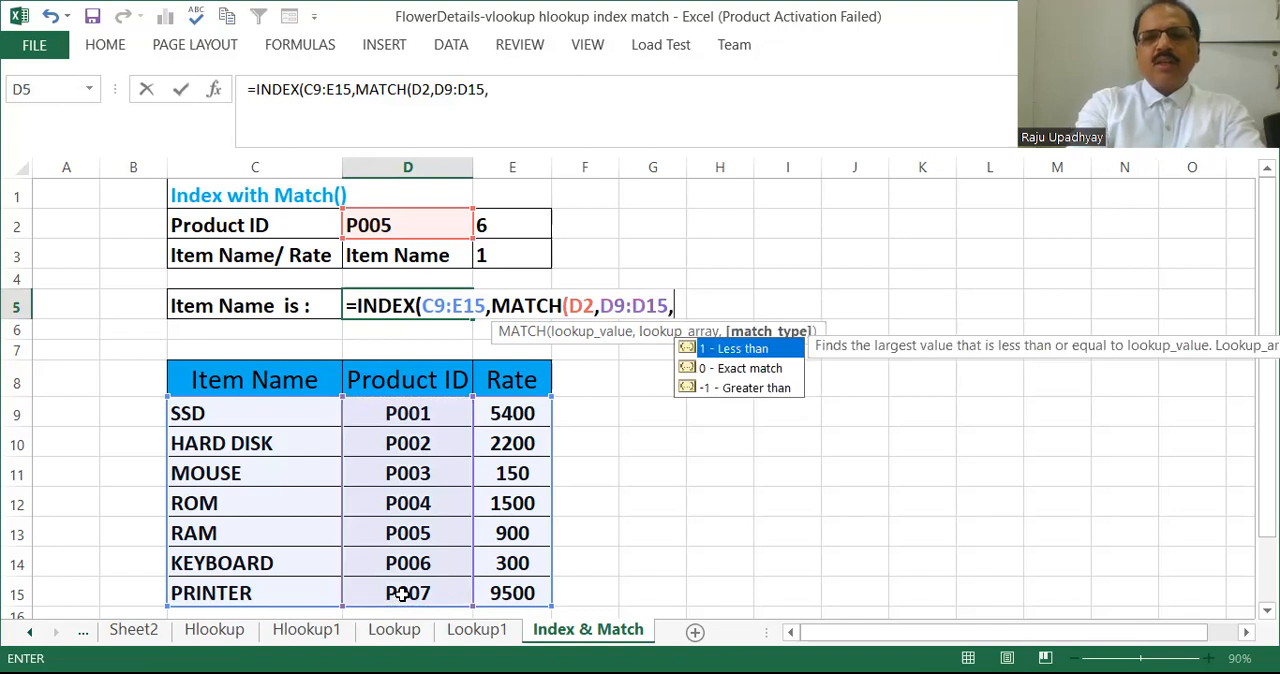
double_click(734, 370)
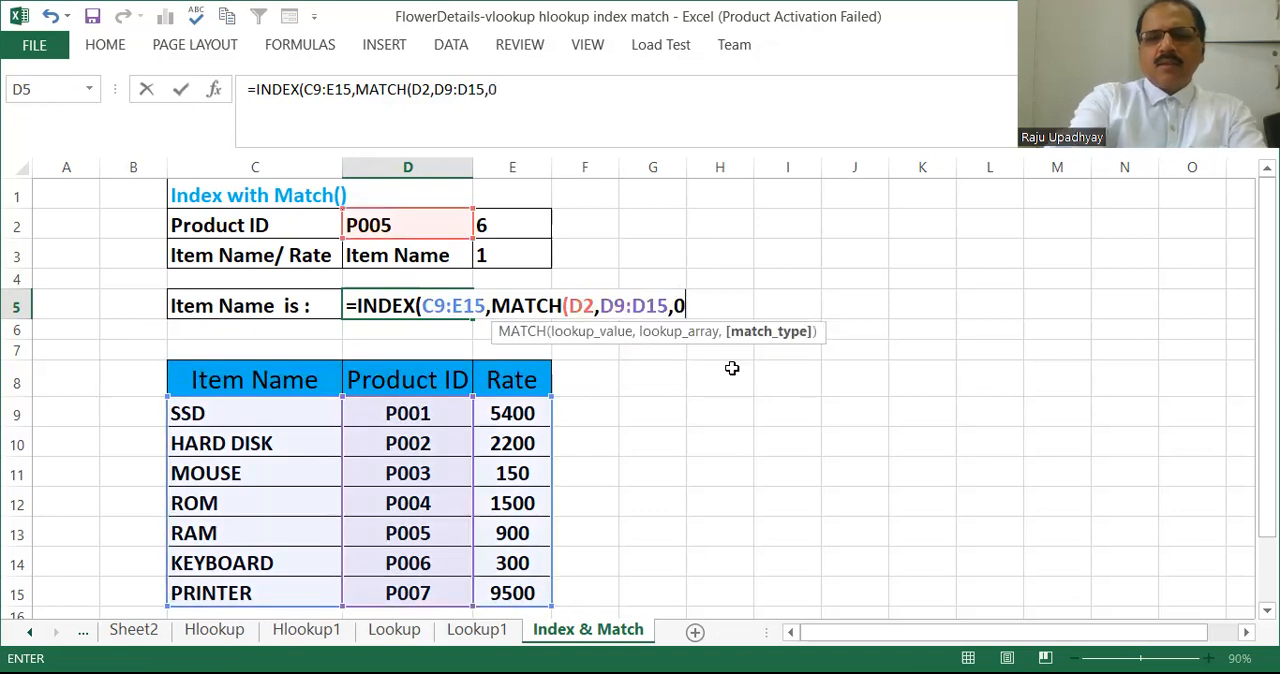
text())
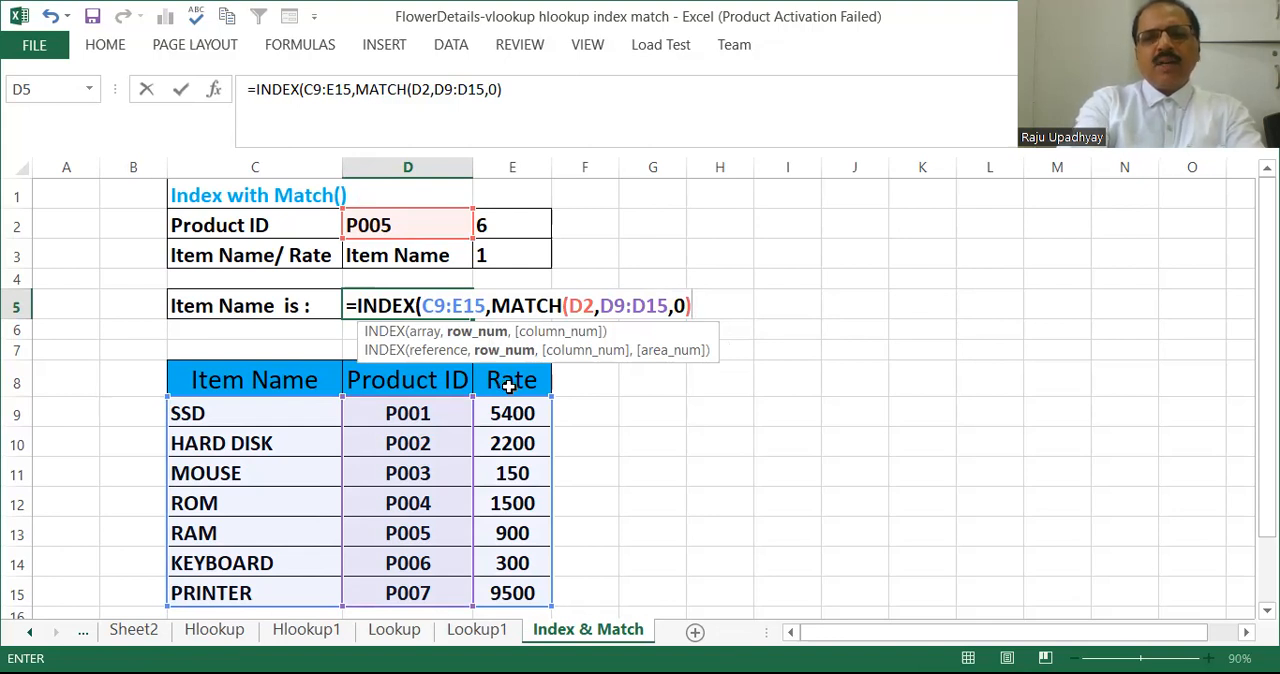
text(,)
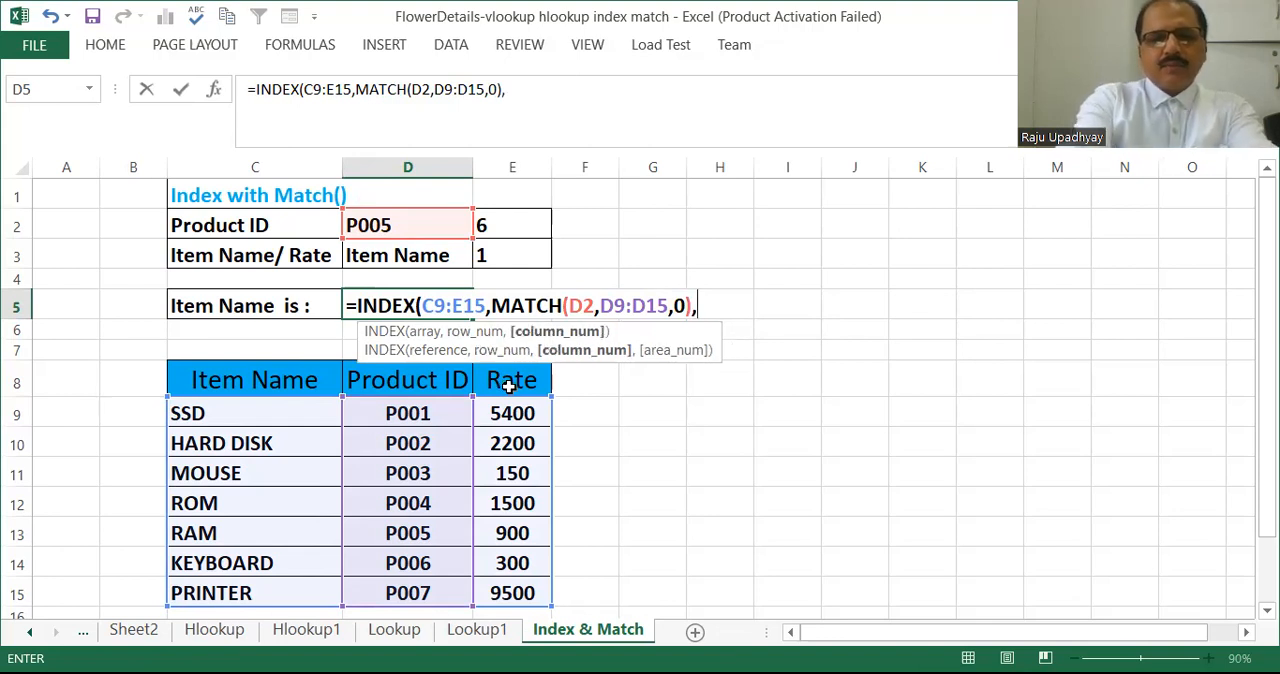
text(MATCH)
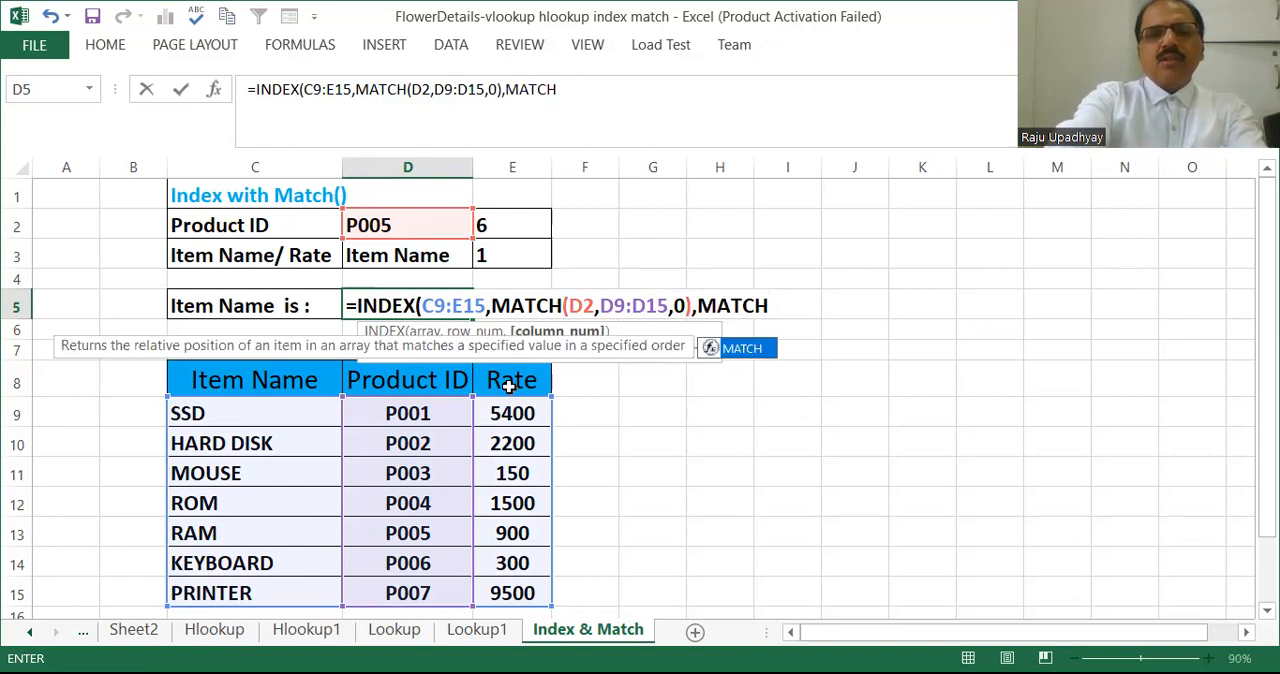
text(()
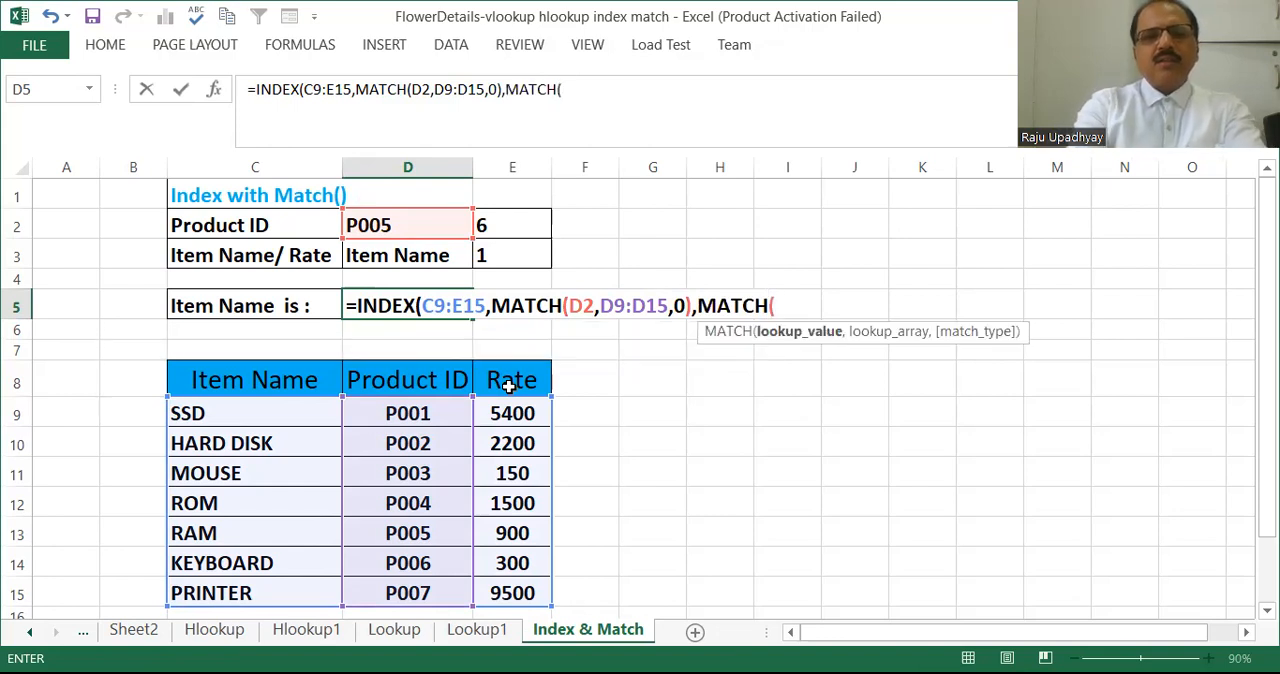
Add MATCH(D3,C8:E8,0) as the column number, matching the chosen header exactly, and enter the formula in D5.
click(401, 258)
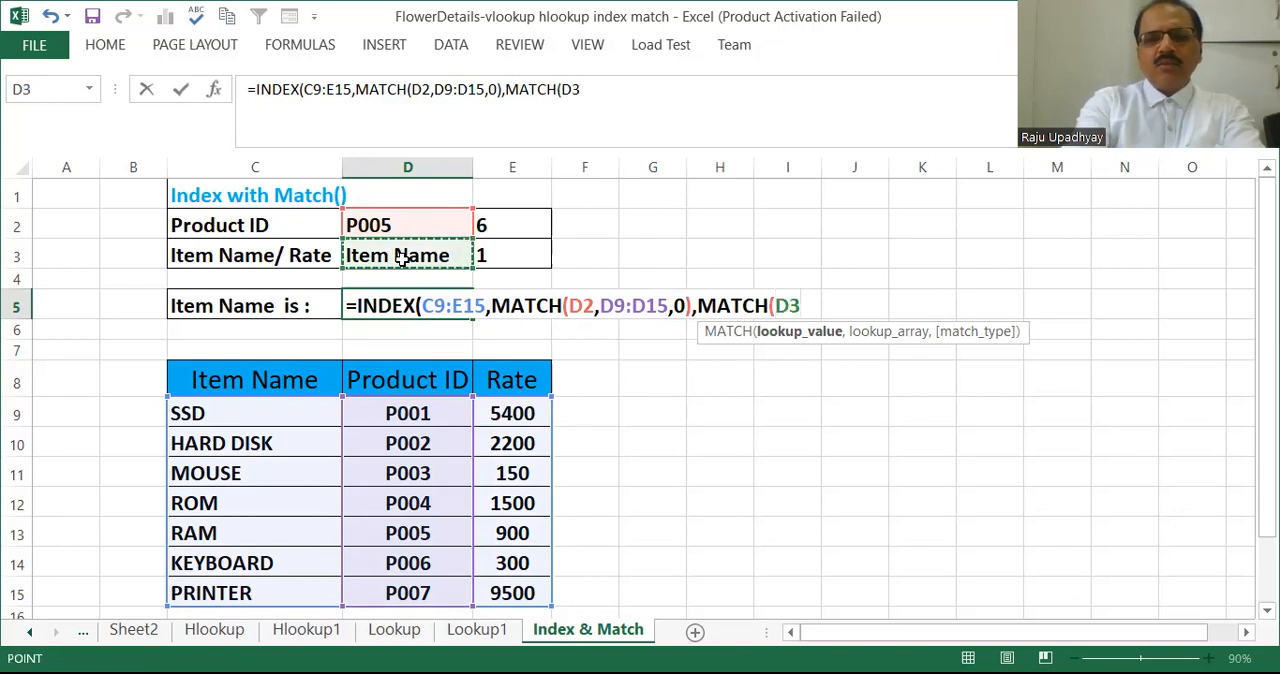
text(,)
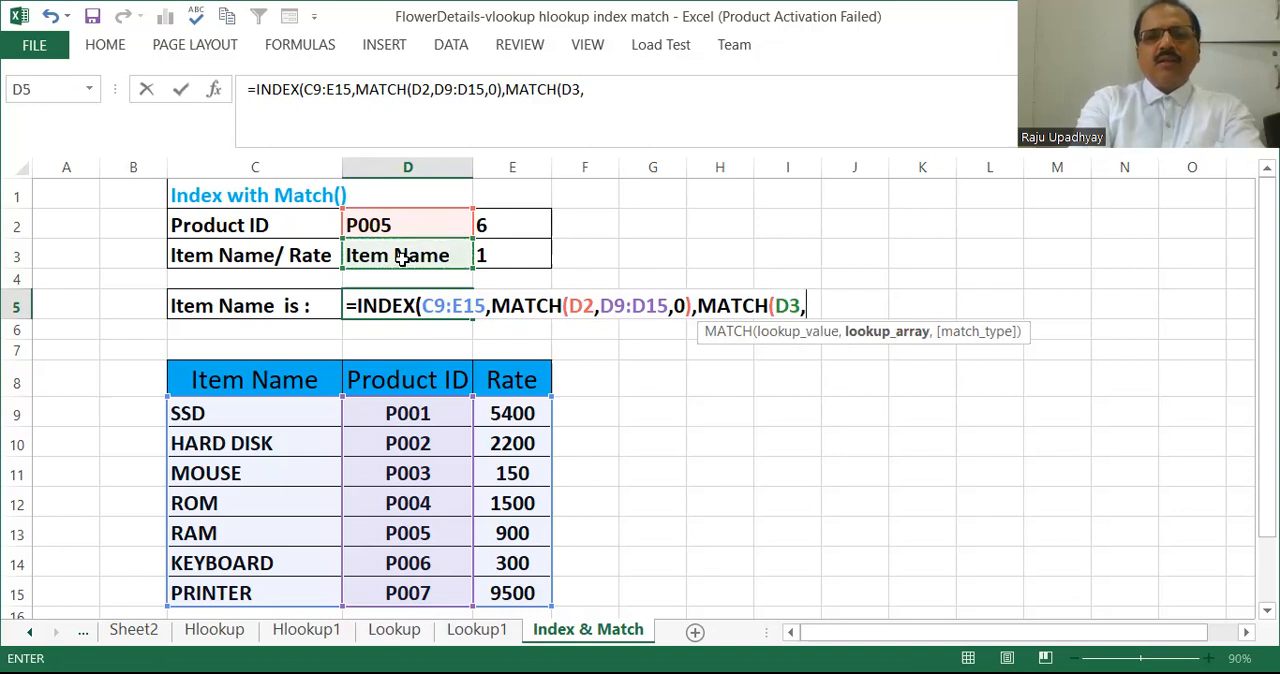
click(305, 383)
drag(305, 383, 505, 383)
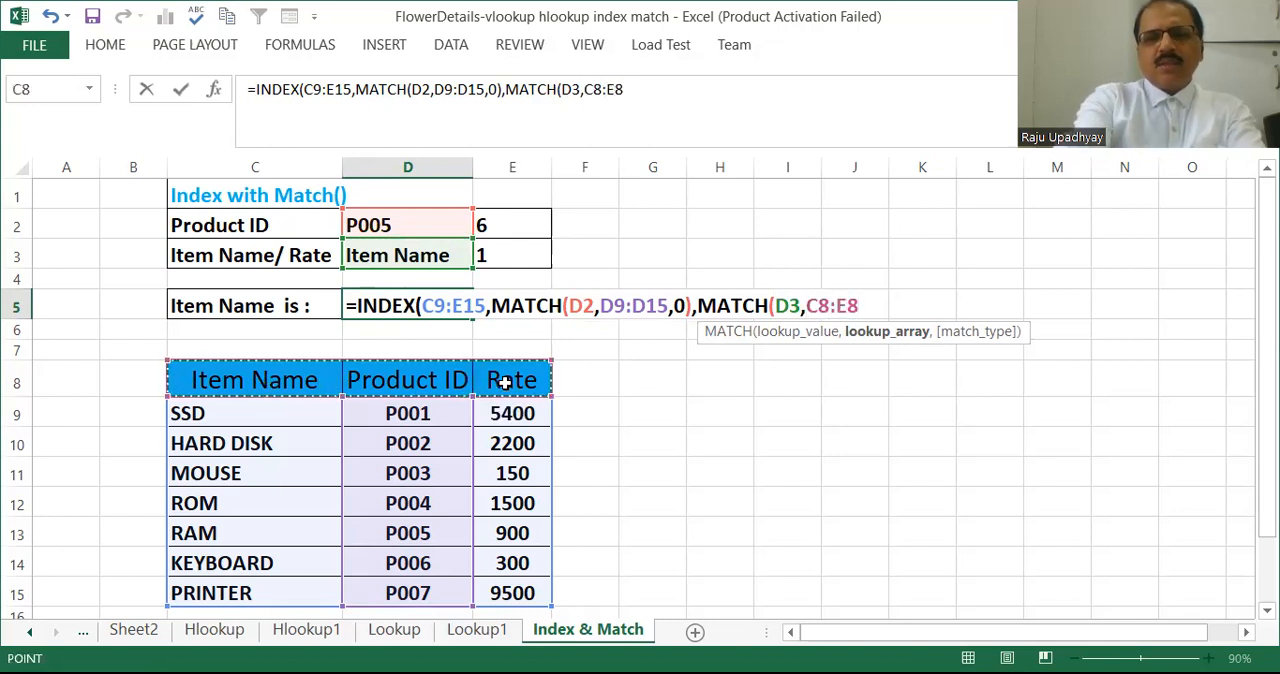
text(,0)
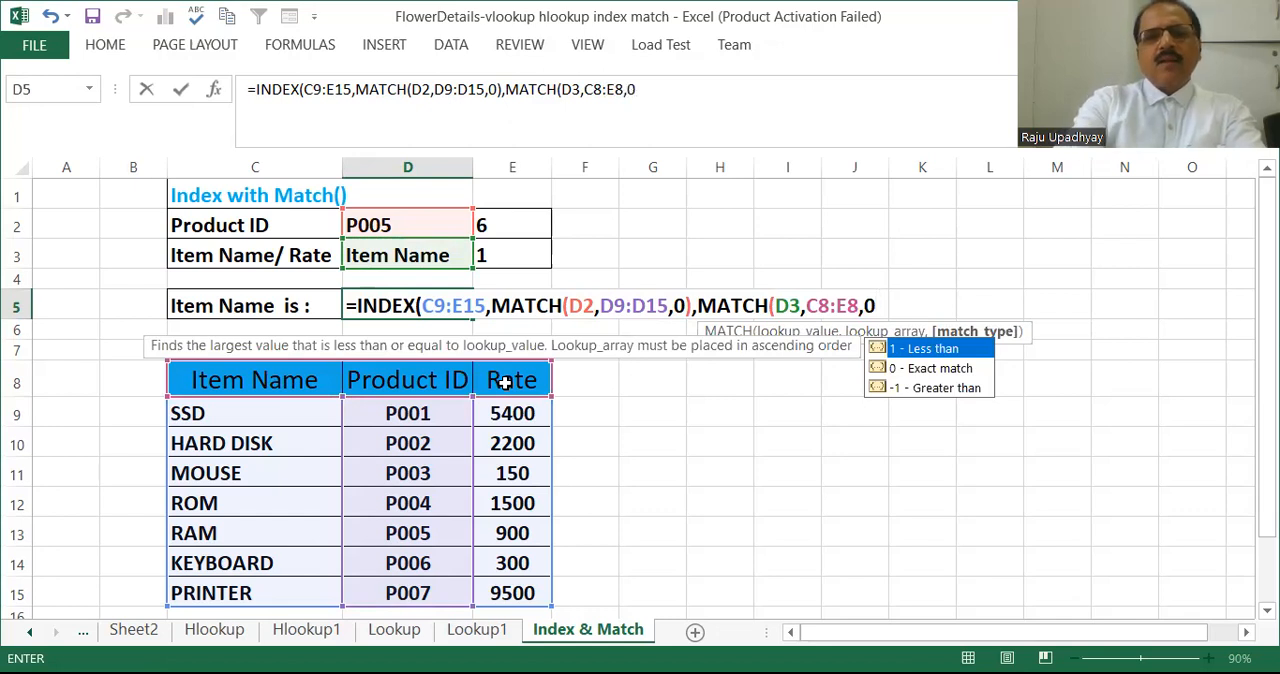
key(Return)
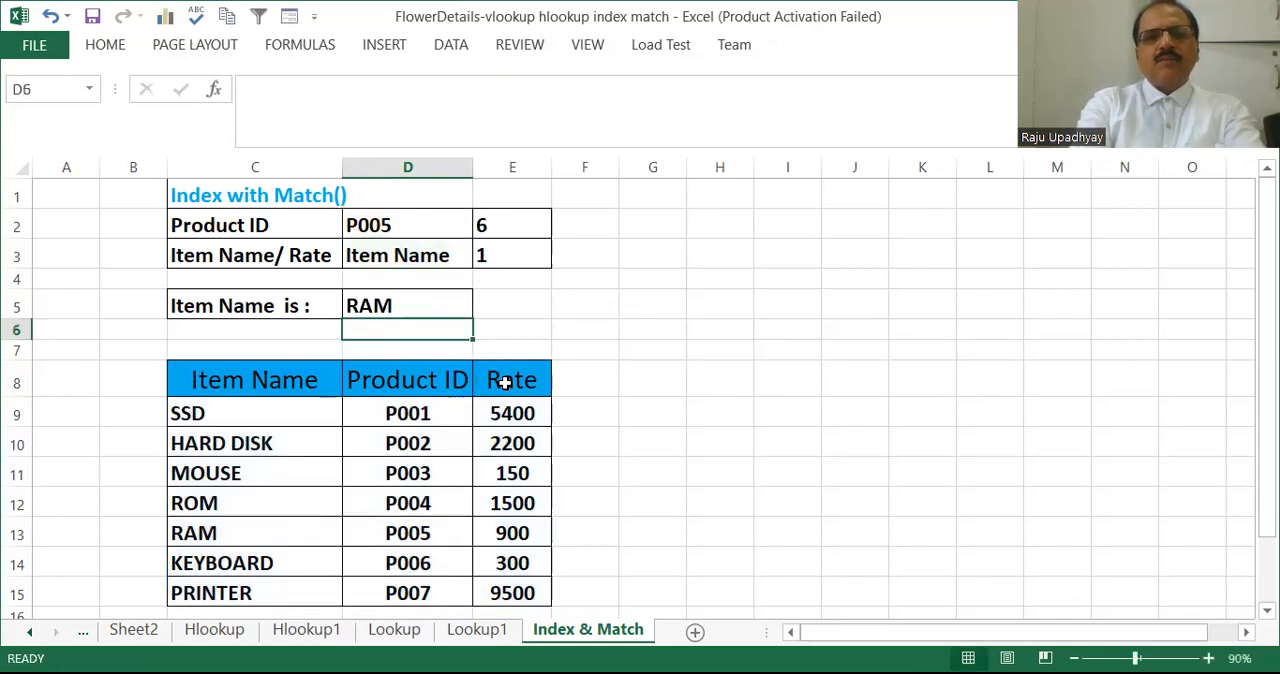
Test the formula by setting the product ID in D2 to P003 and check it against that product's table row.
click(423, 233)
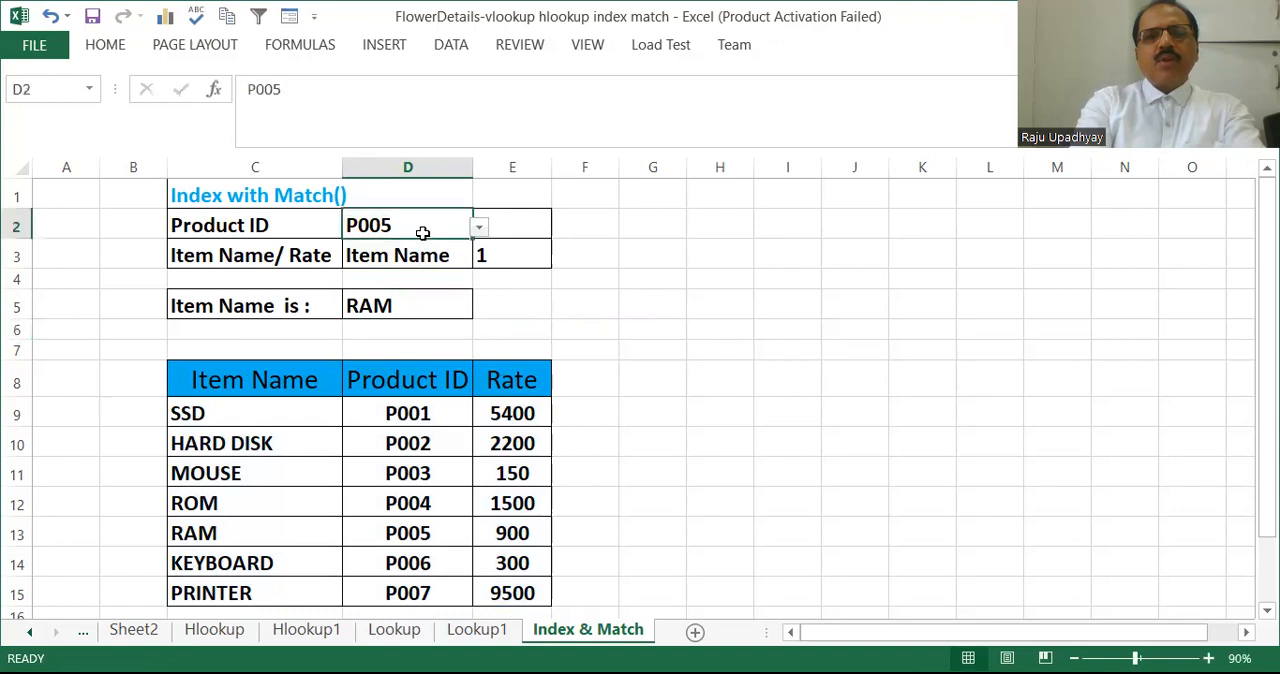
click(480, 226)
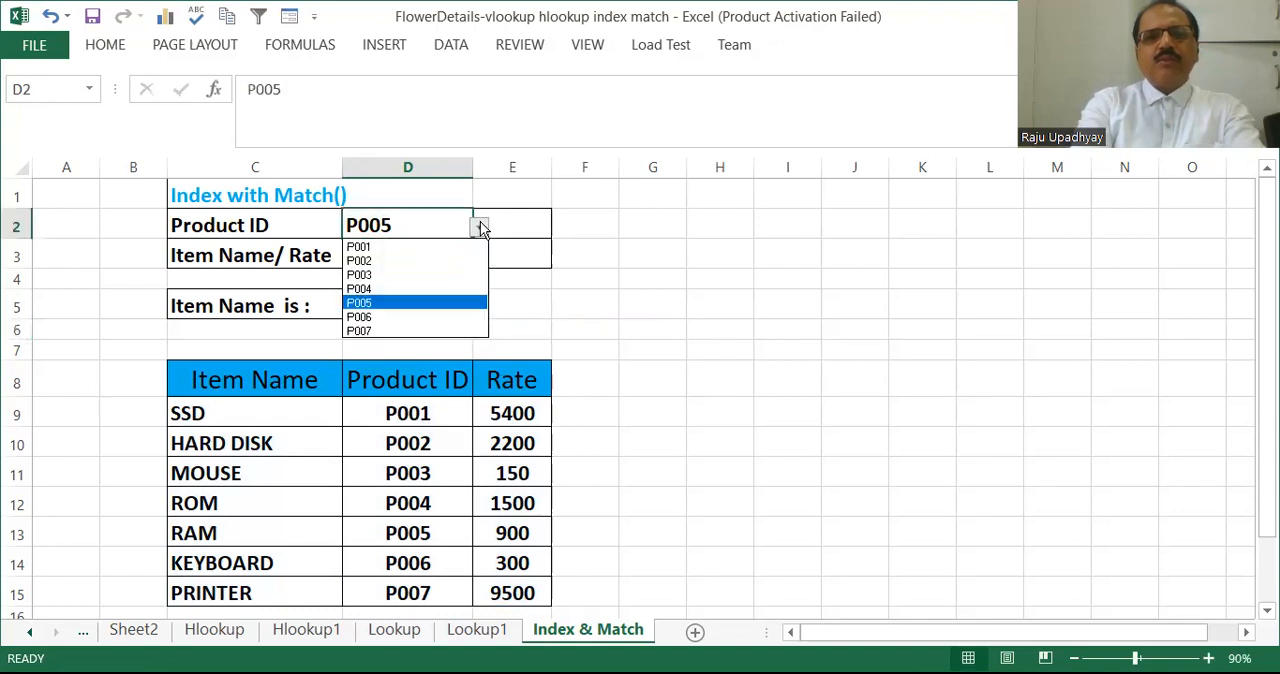
click(388, 276)
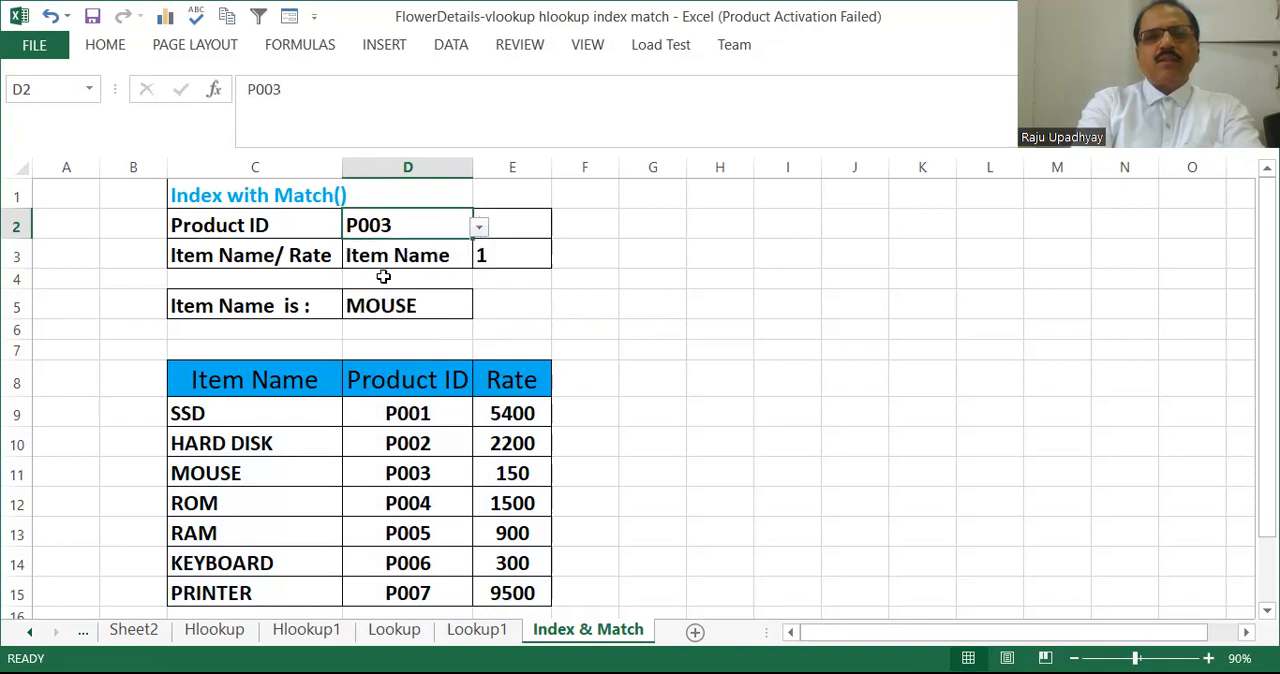
click(407, 474)
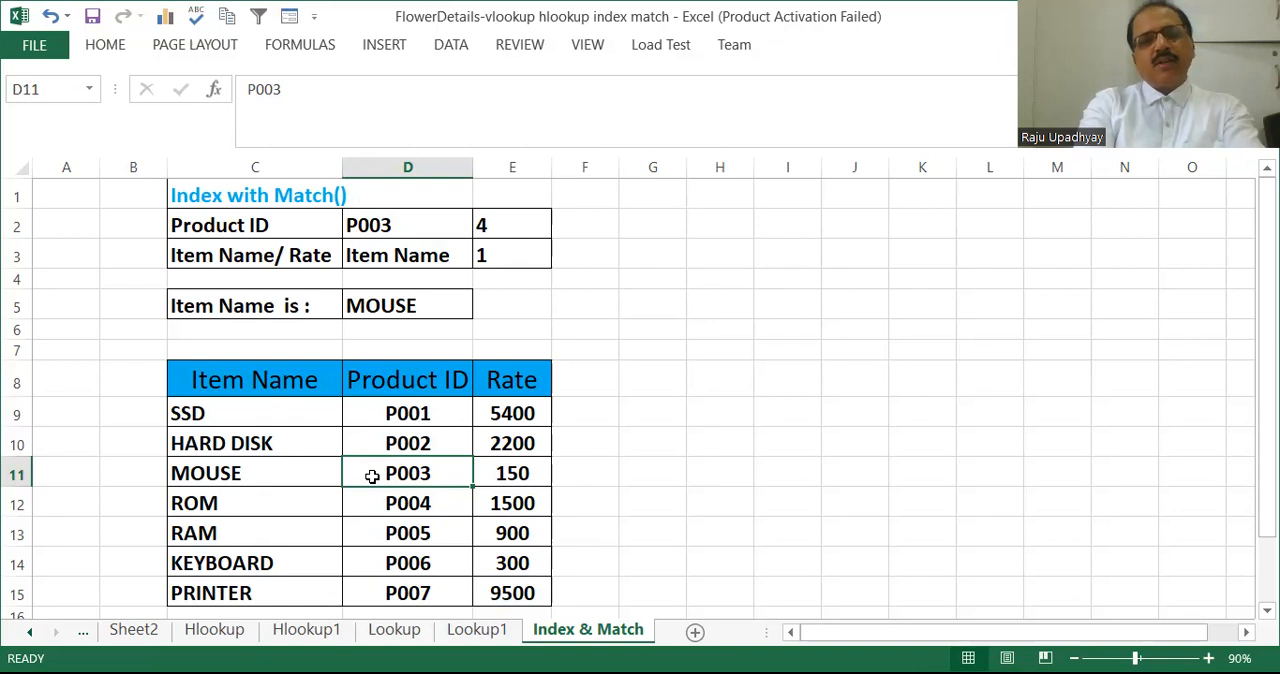
Switch the lookup field in D3 to Rate to test the formula's column match.
click(410, 256)
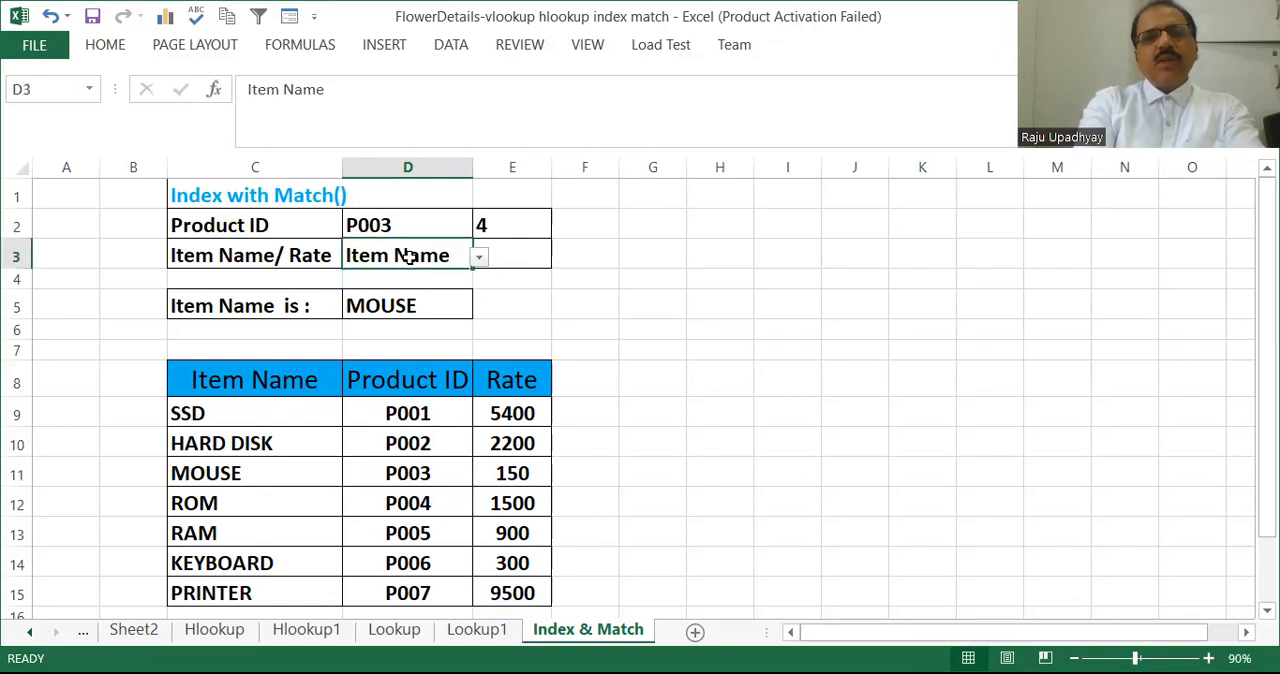
click(484, 260)
click(400, 305)
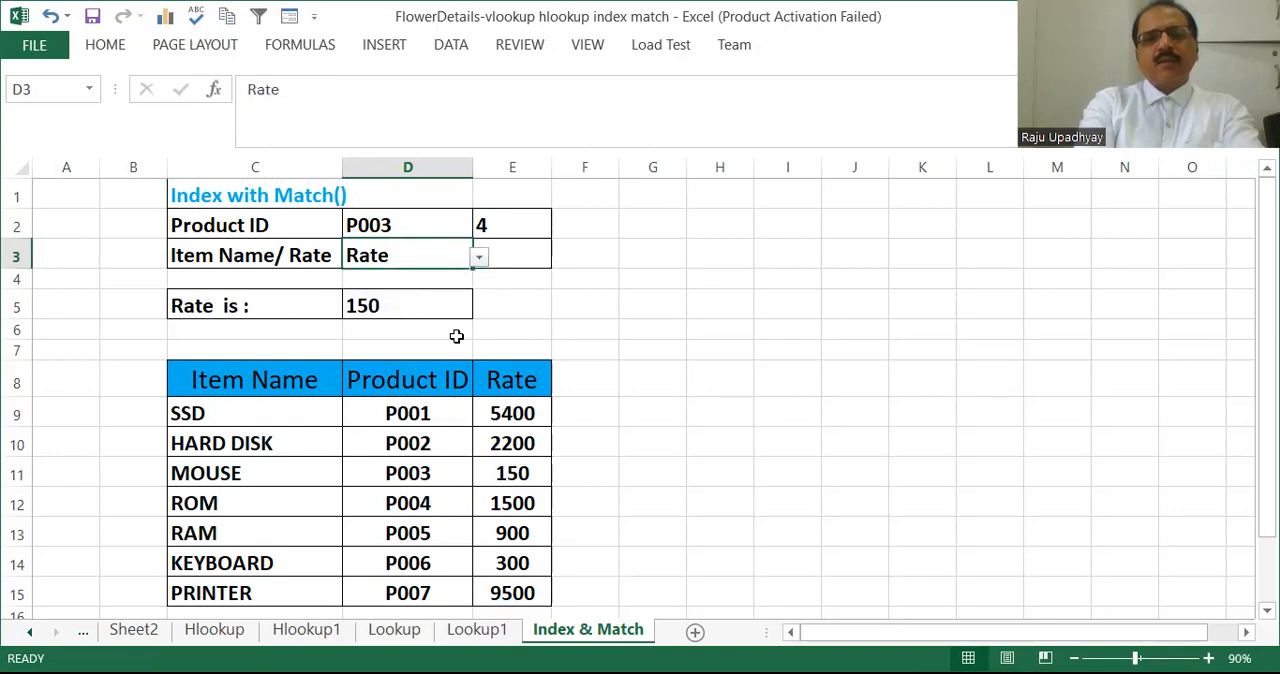
Set the product ID in D2 to P006 and check the result against that product's rate in the table.
click(382, 227)
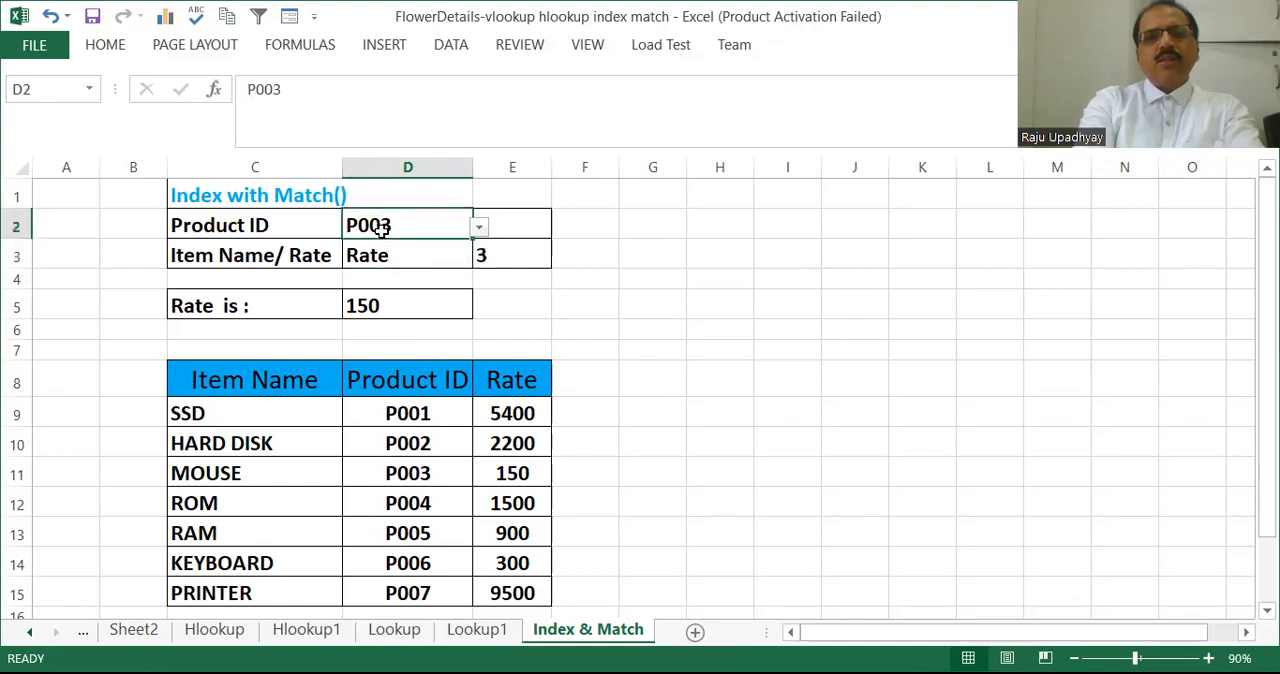
click(479, 227)
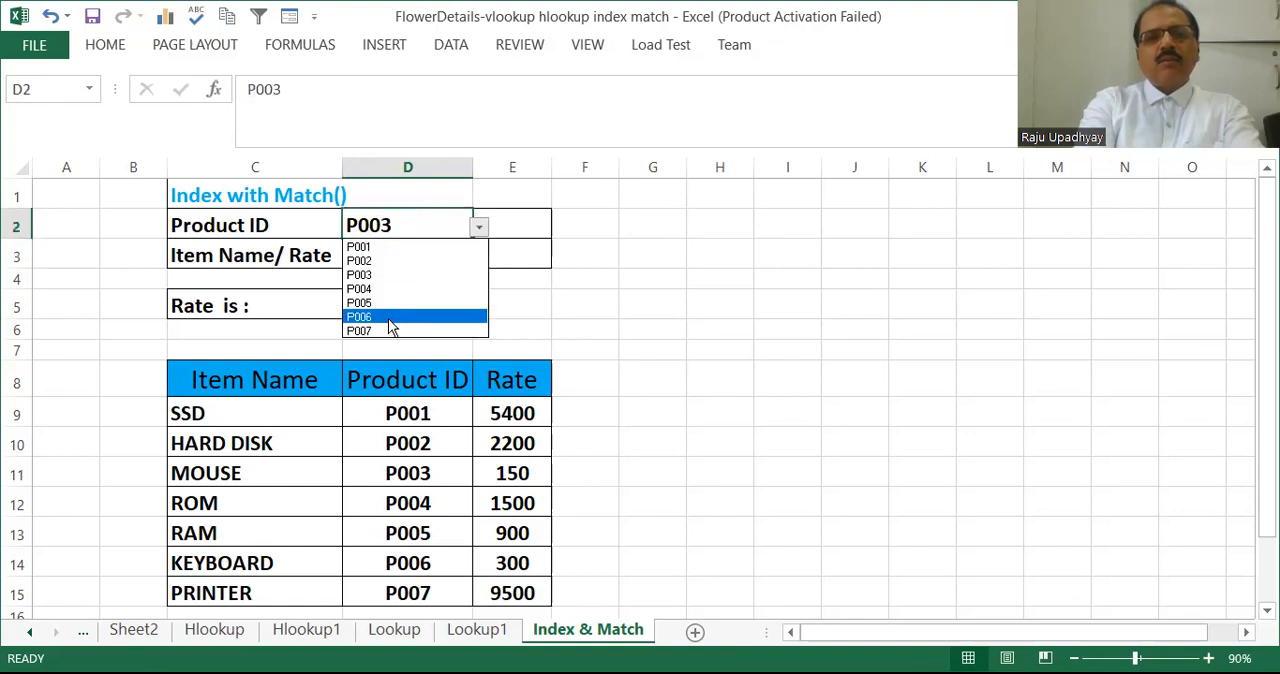
click(391, 318)
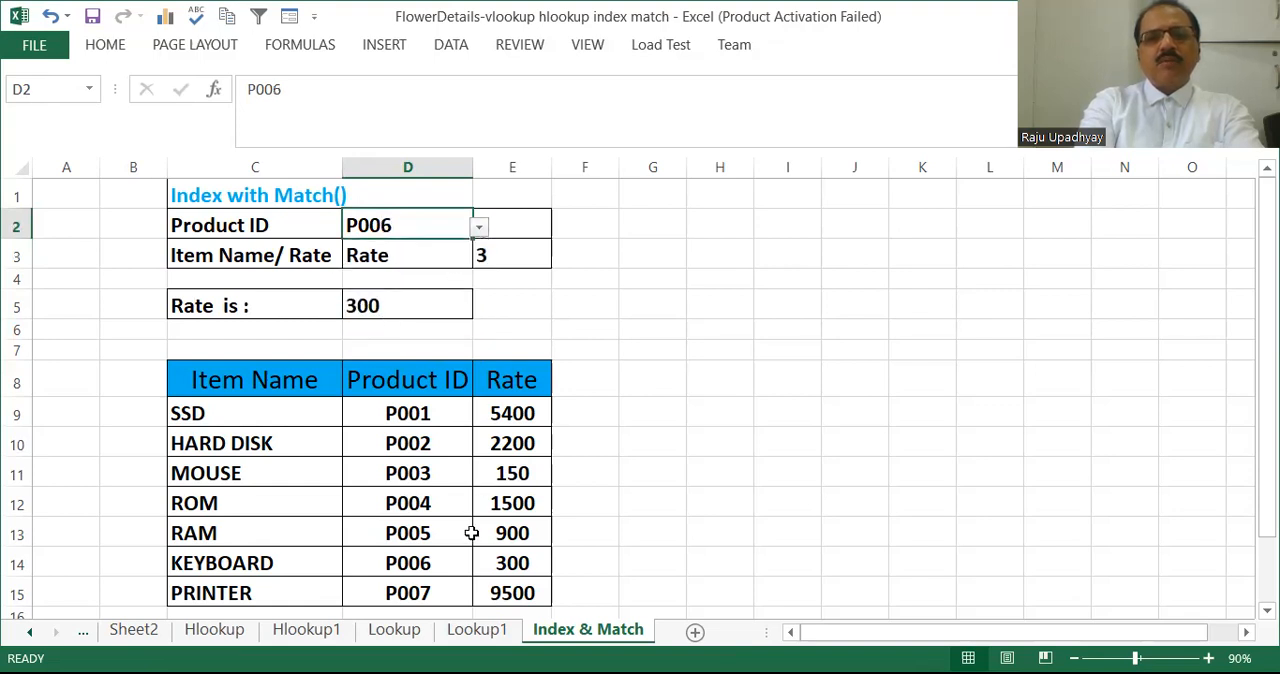
click(511, 566)
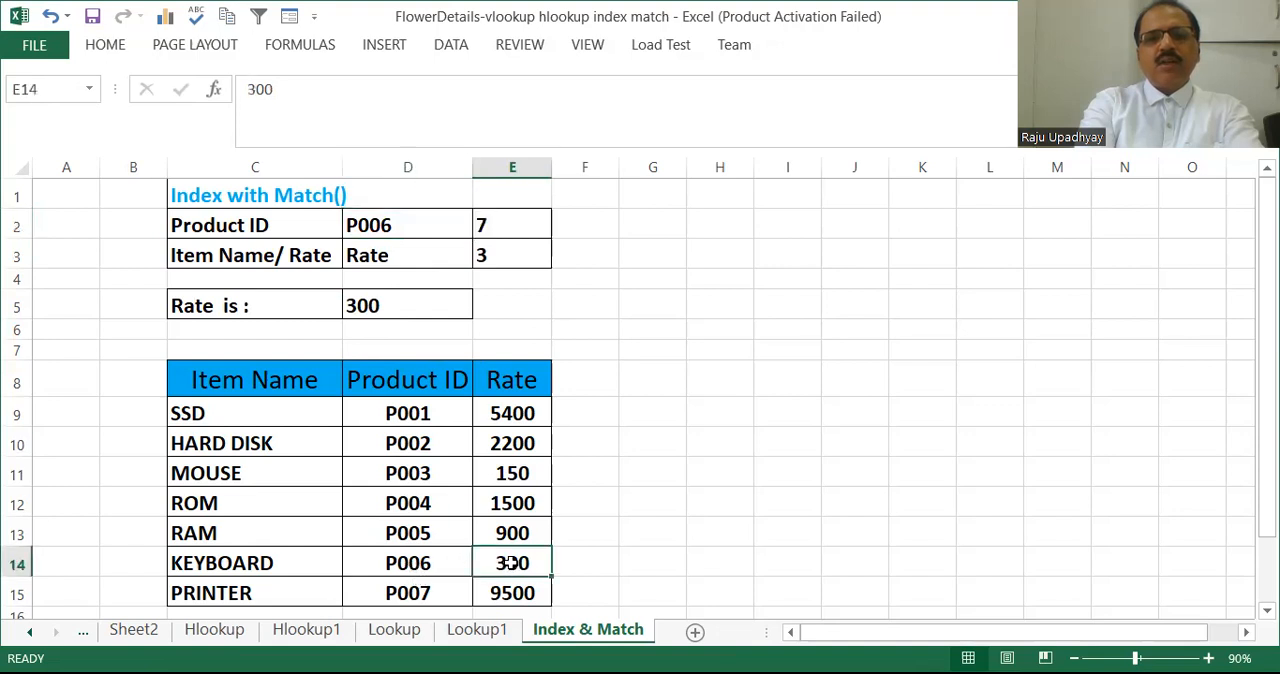
Set the lookup field in D3 to Item Name.
click(414, 251)
click(480, 259)
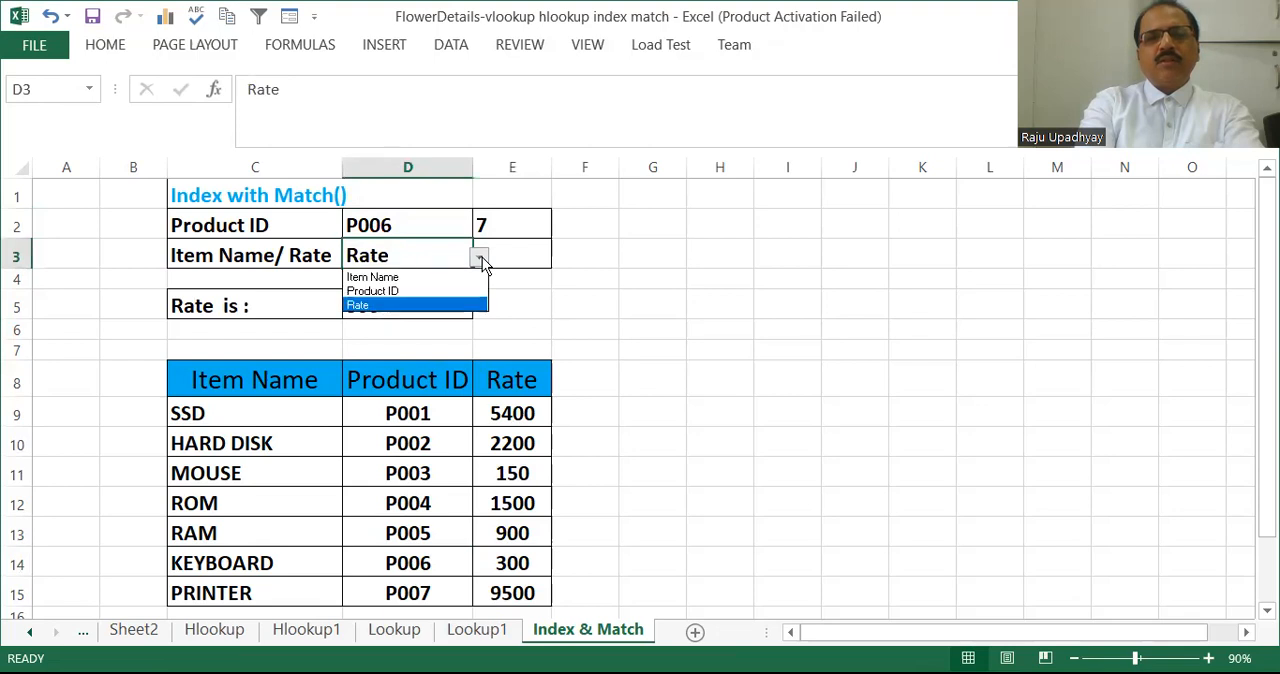
click(405, 278)
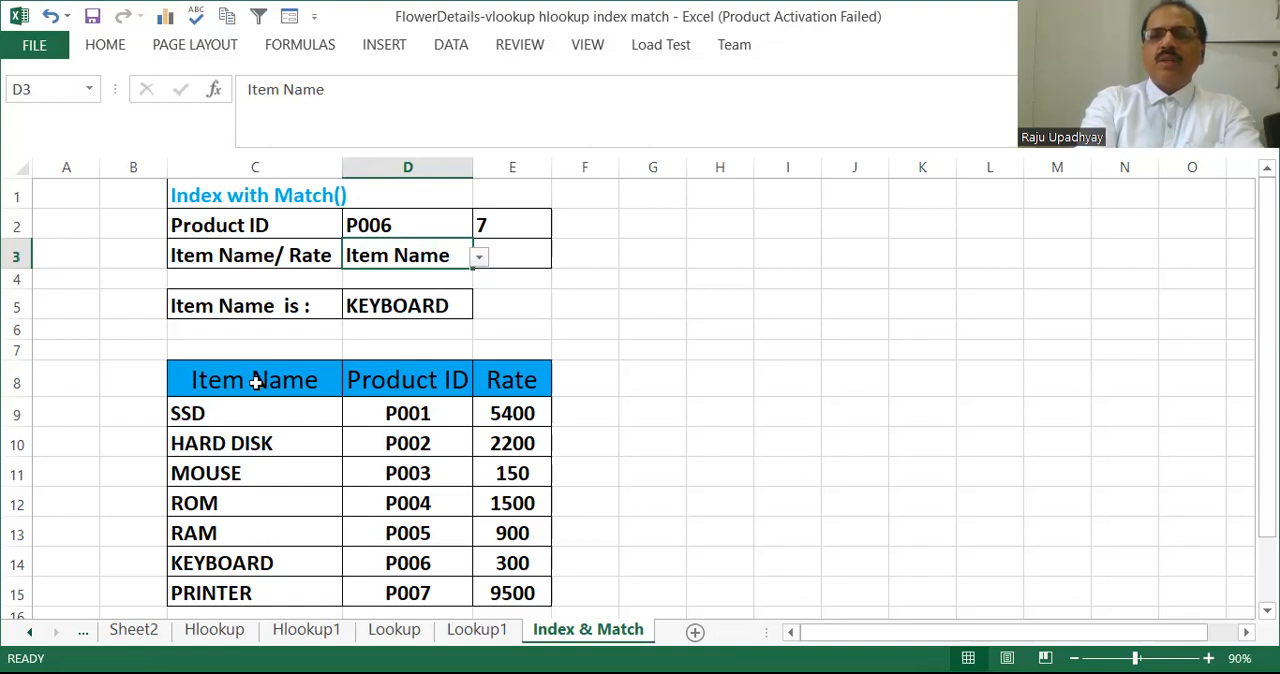
click(256, 382)
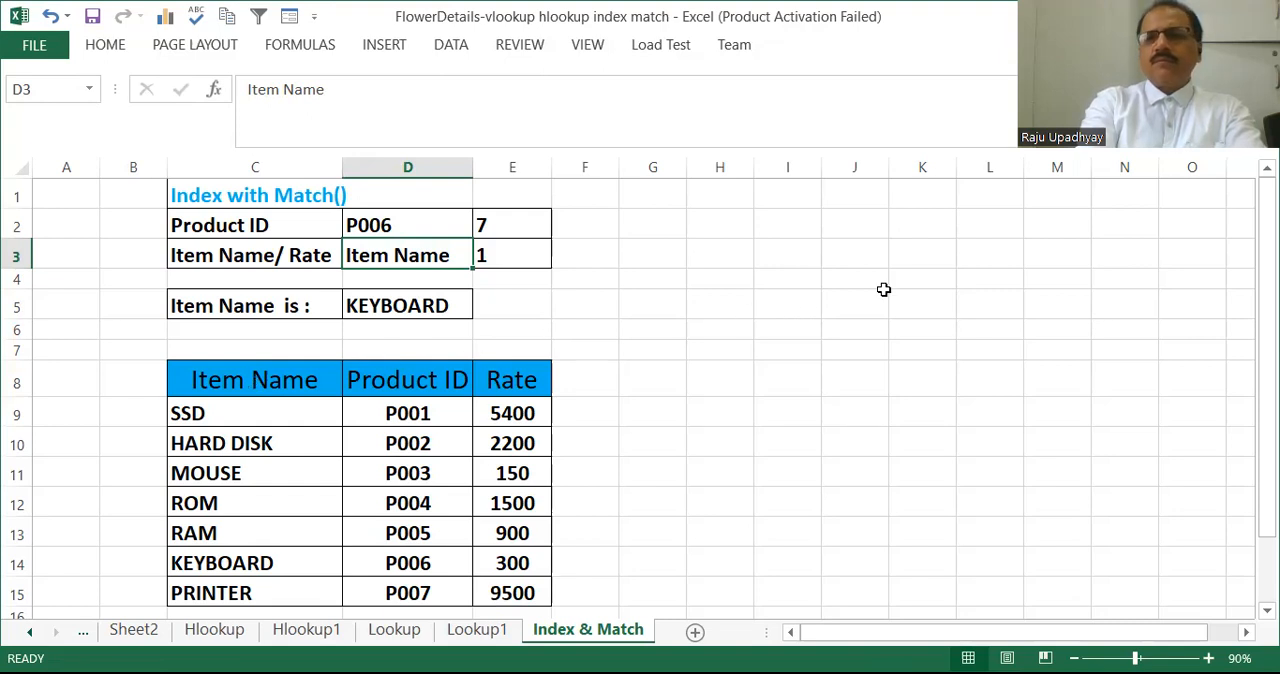
key(alt+Tab)
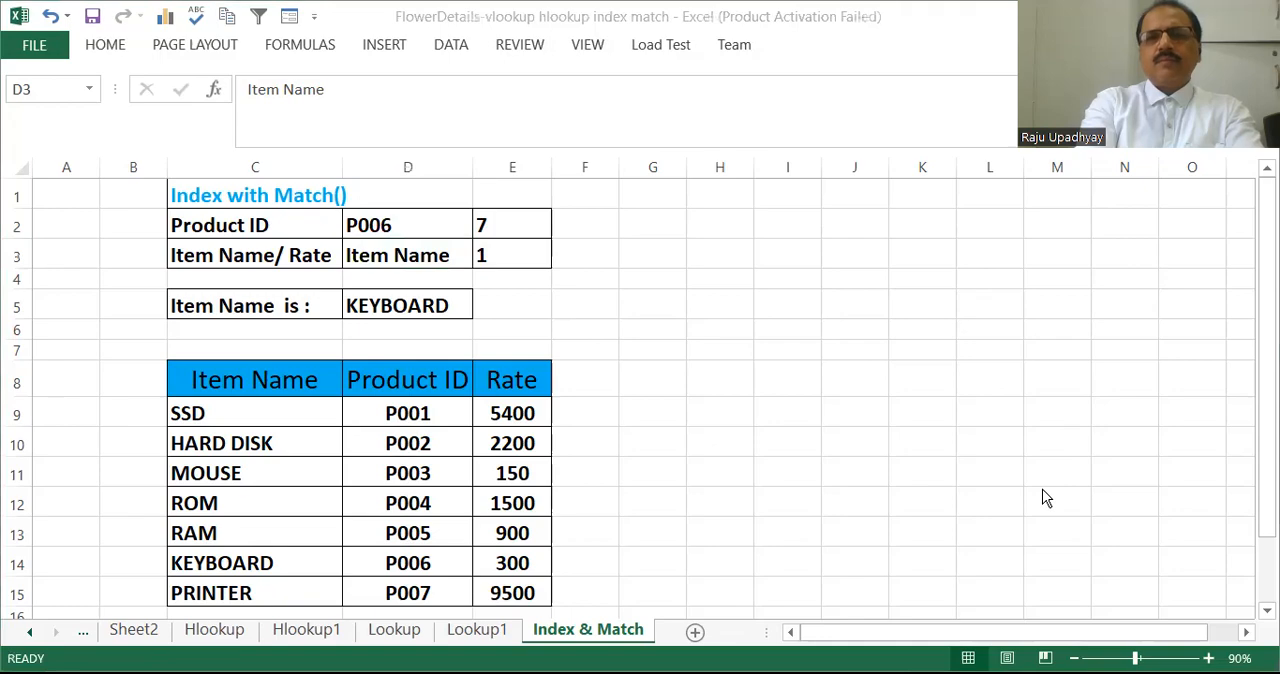